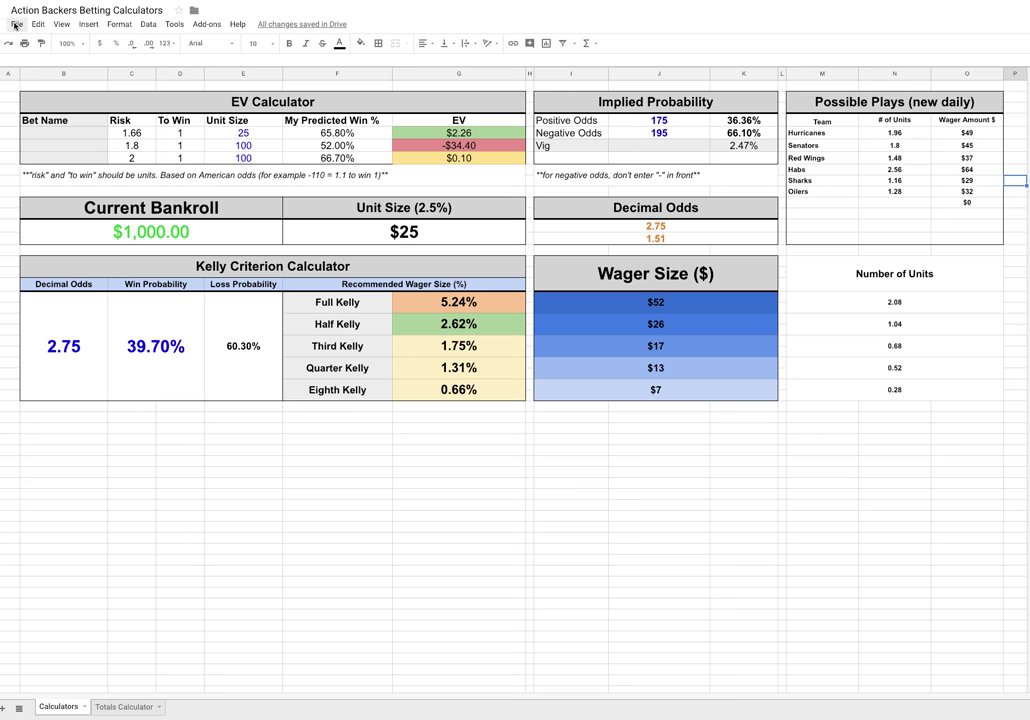
click(16, 23)
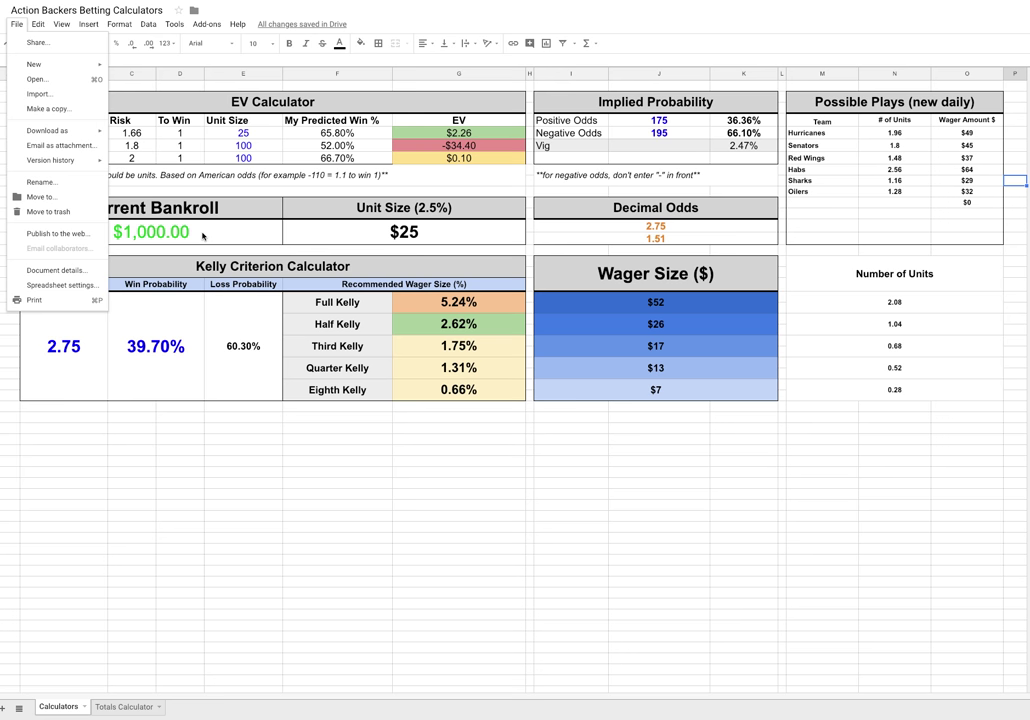
mouse_move(237, 24)
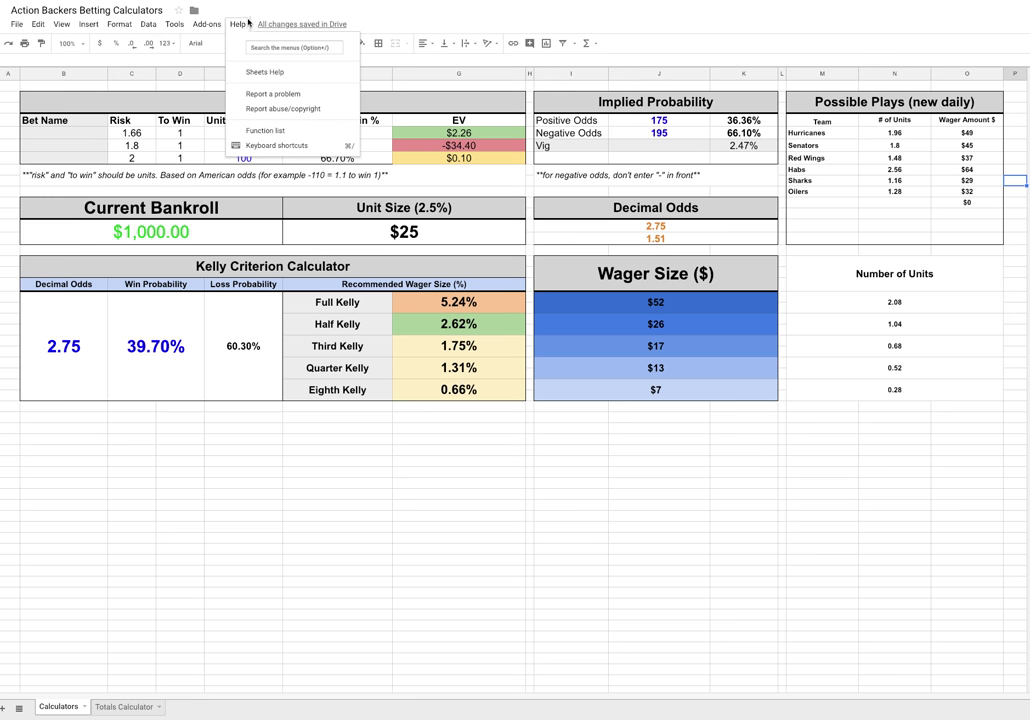
click(395, 462)
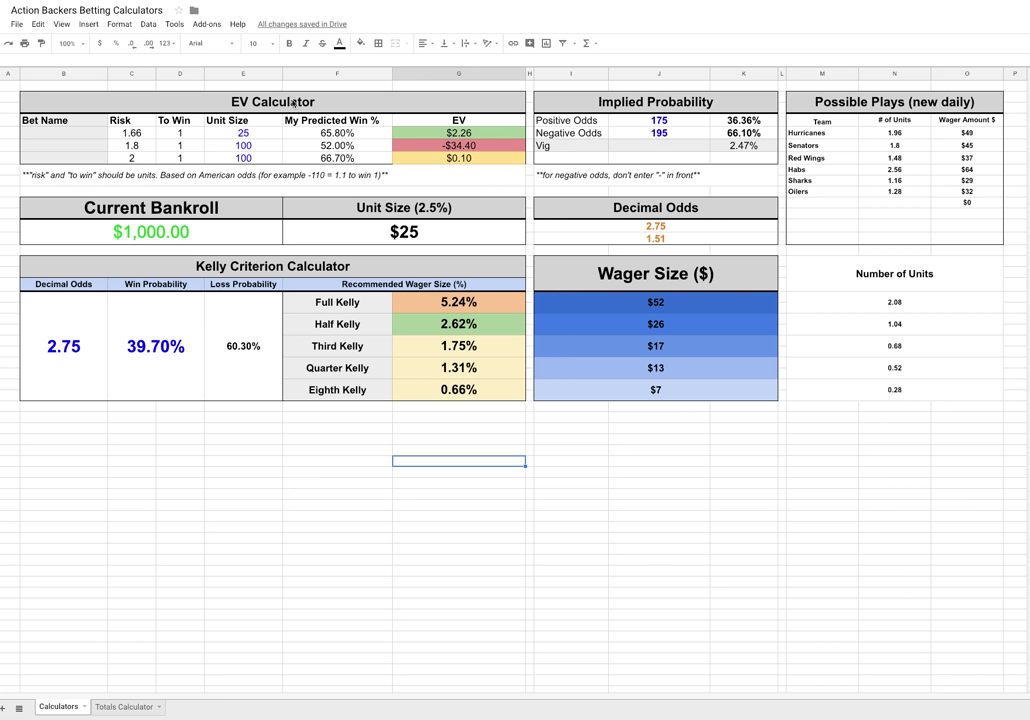
Step: Set the Unit Size of the first bet in the EV Calculator to 65
click(138, 136)
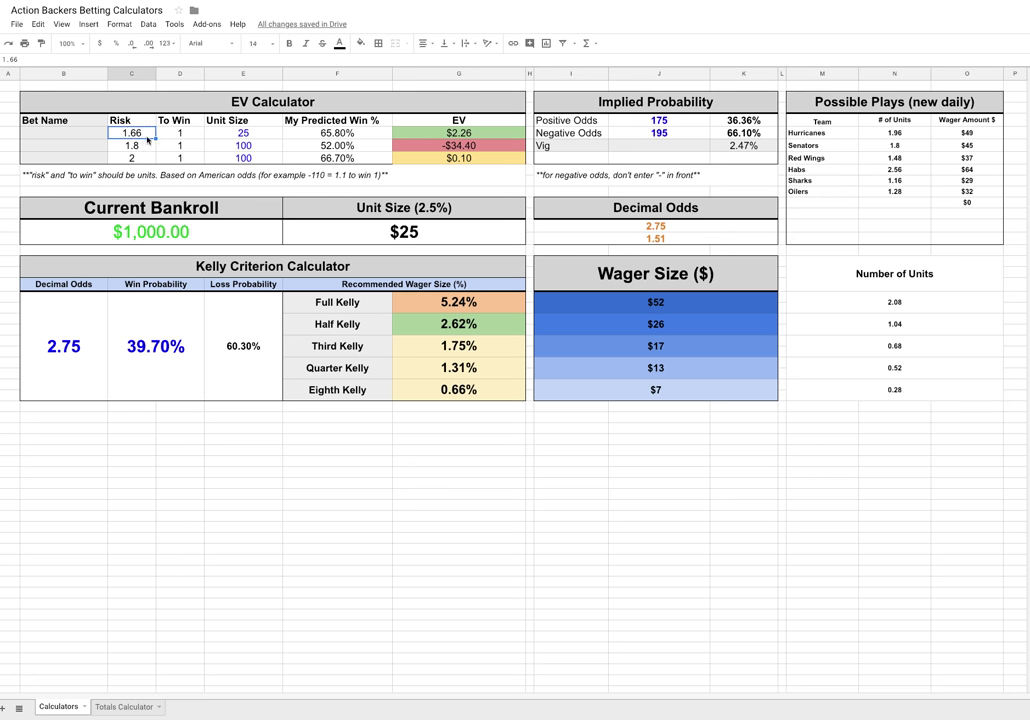
click(258, 137)
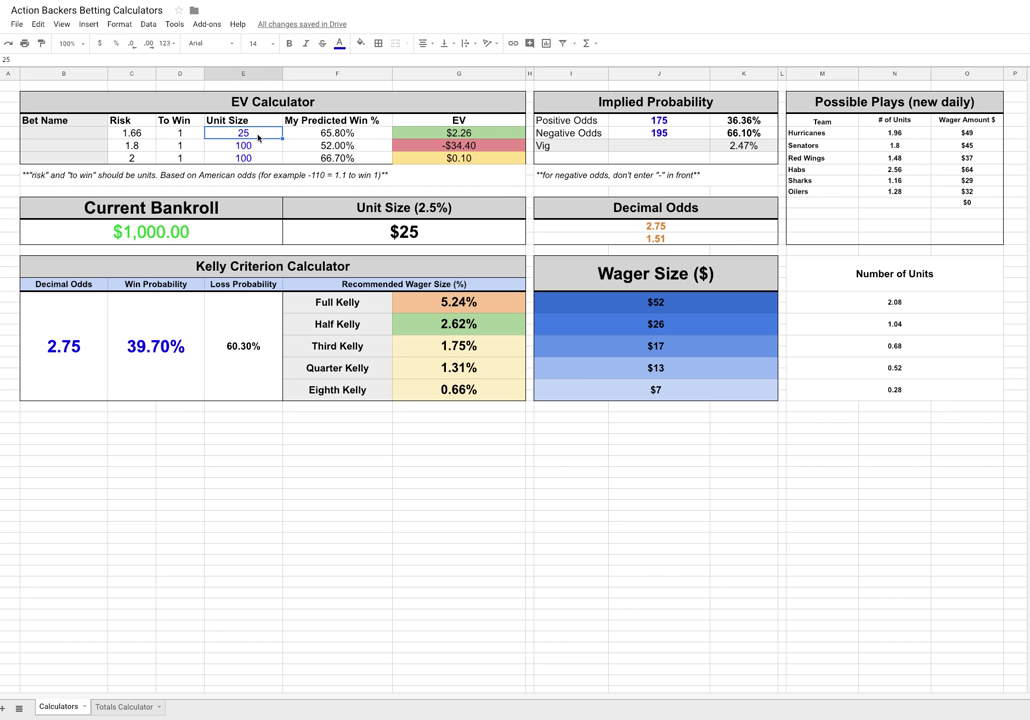
text(65)
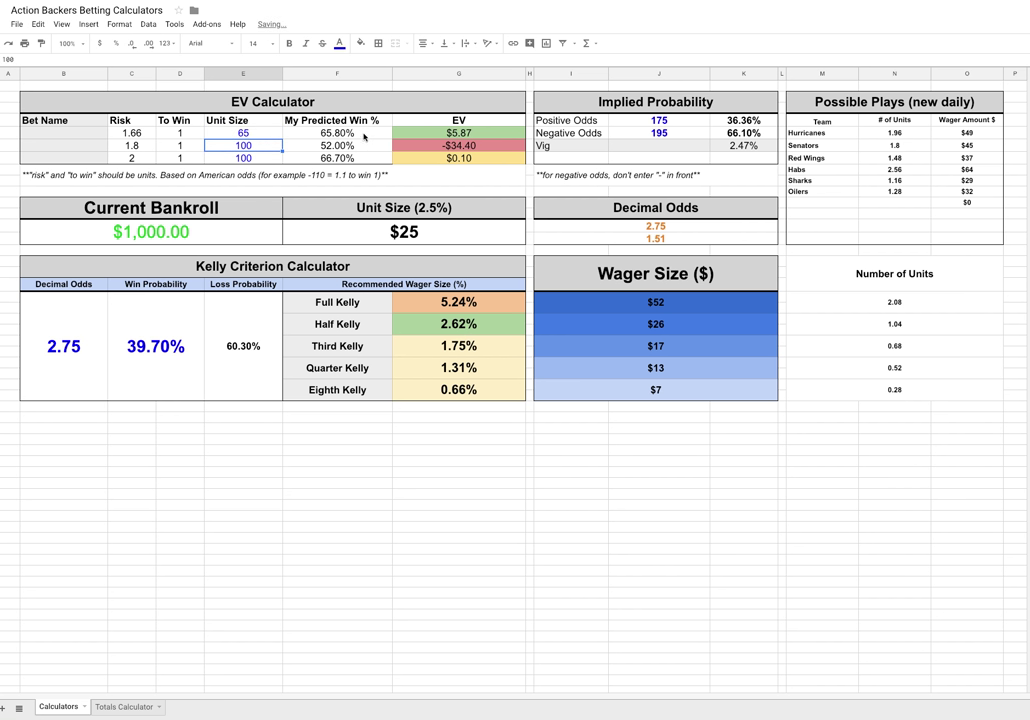
click(365, 135)
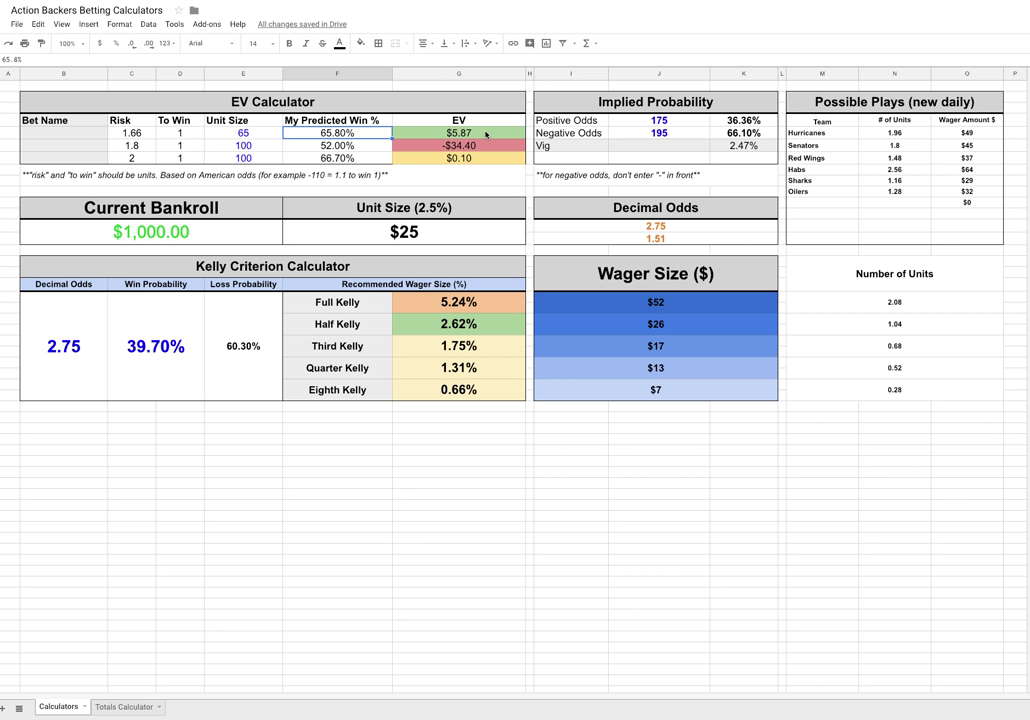
Step: Set the Unit Size of the second bet in the EV Calculator to 5
click(146, 150)
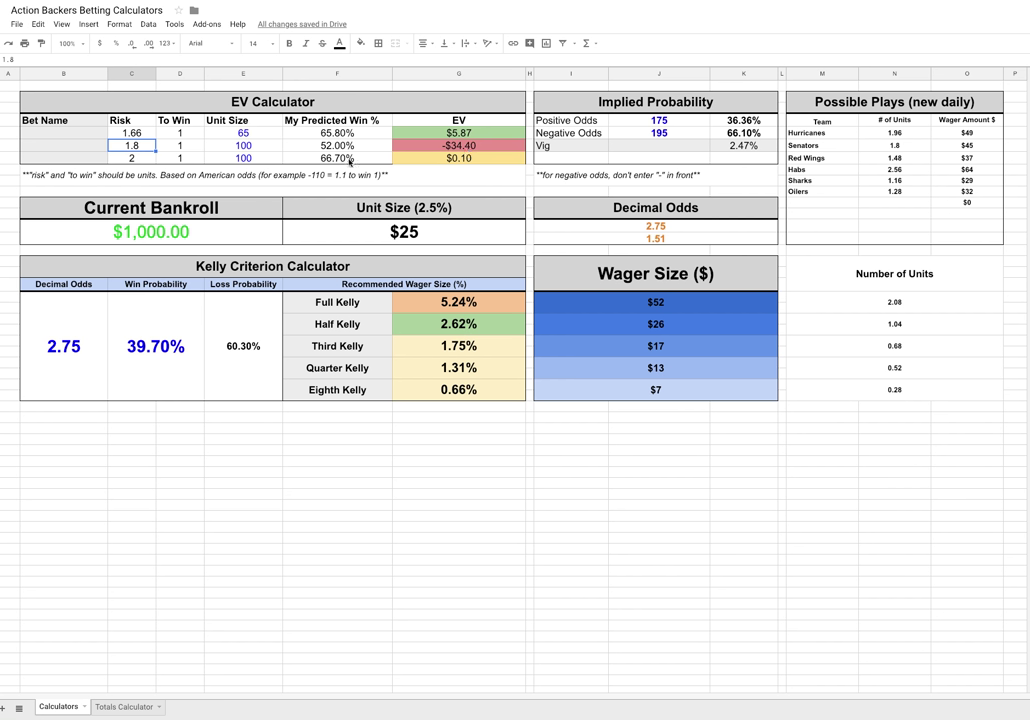
click(255, 147)
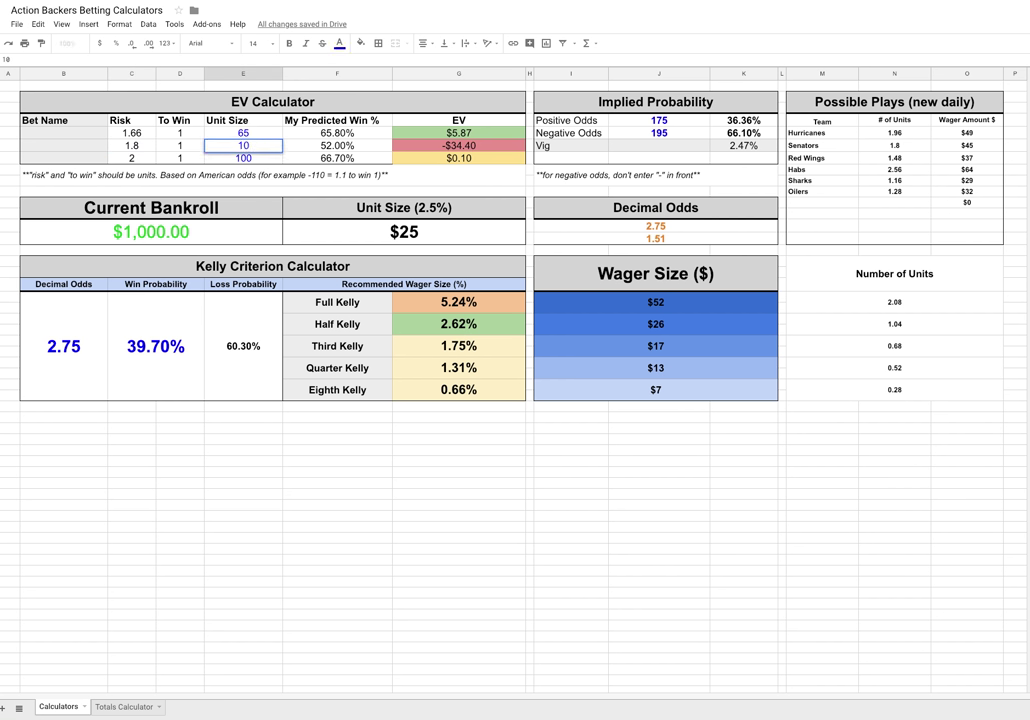
key(BackSpace)
text(5)
key(Tab)
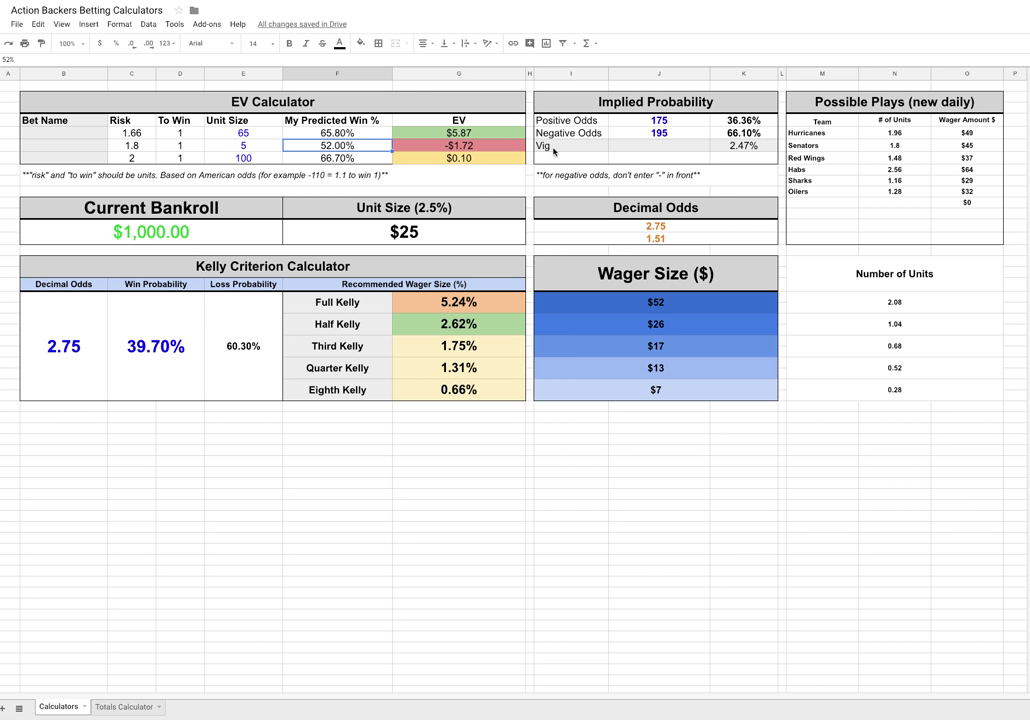
Step: Check the implied probability of the positive odds, and set the first EV Calculator bet's Risk to 1 and To Win to 1.75
click(677, 123)
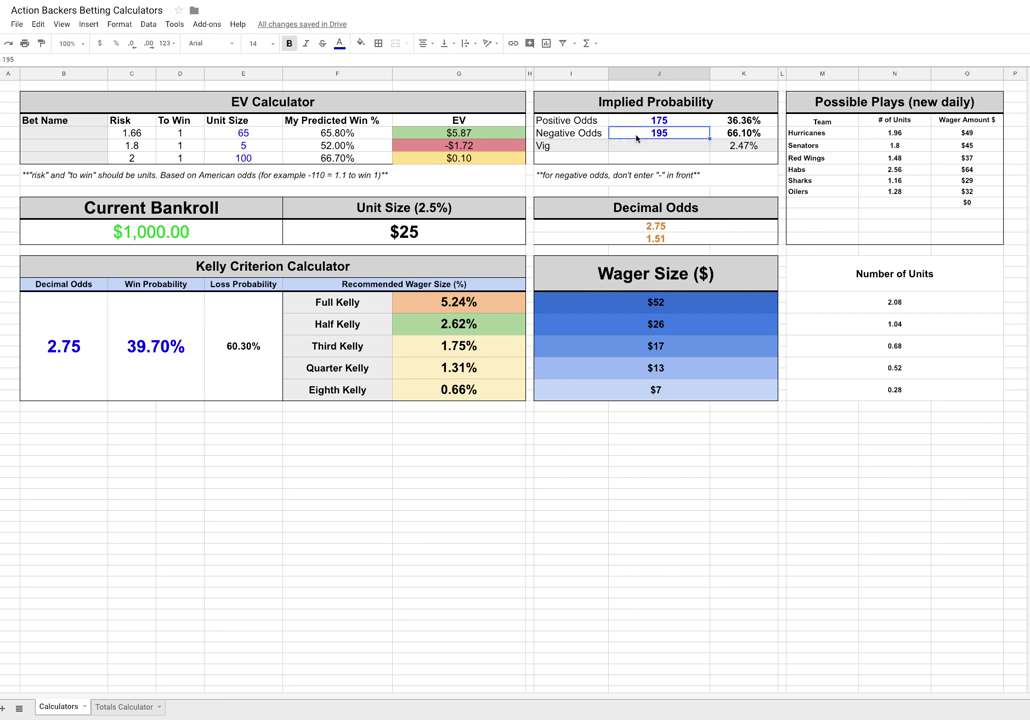
key(Down)
click(733, 122)
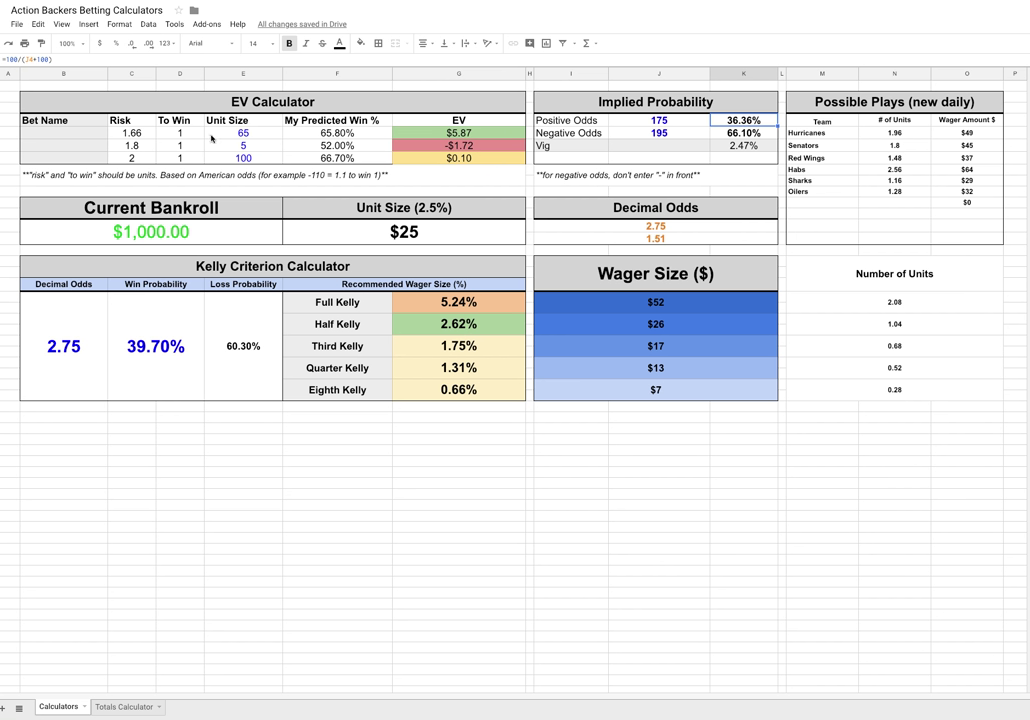
click(139, 134)
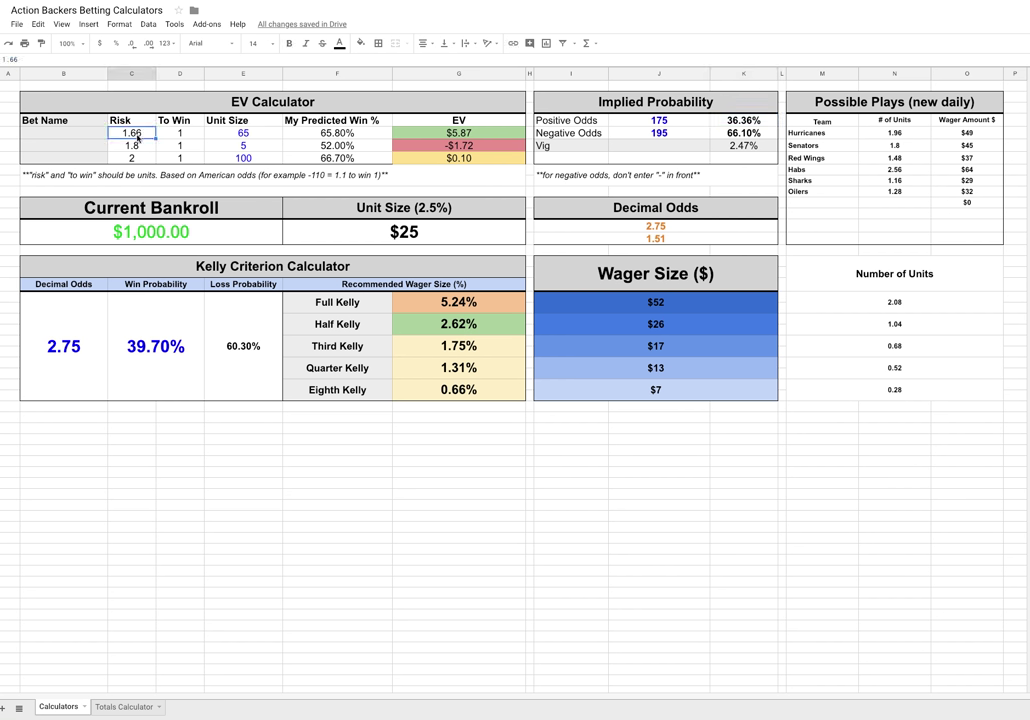
text(1)
key(Tab)
text(1.)
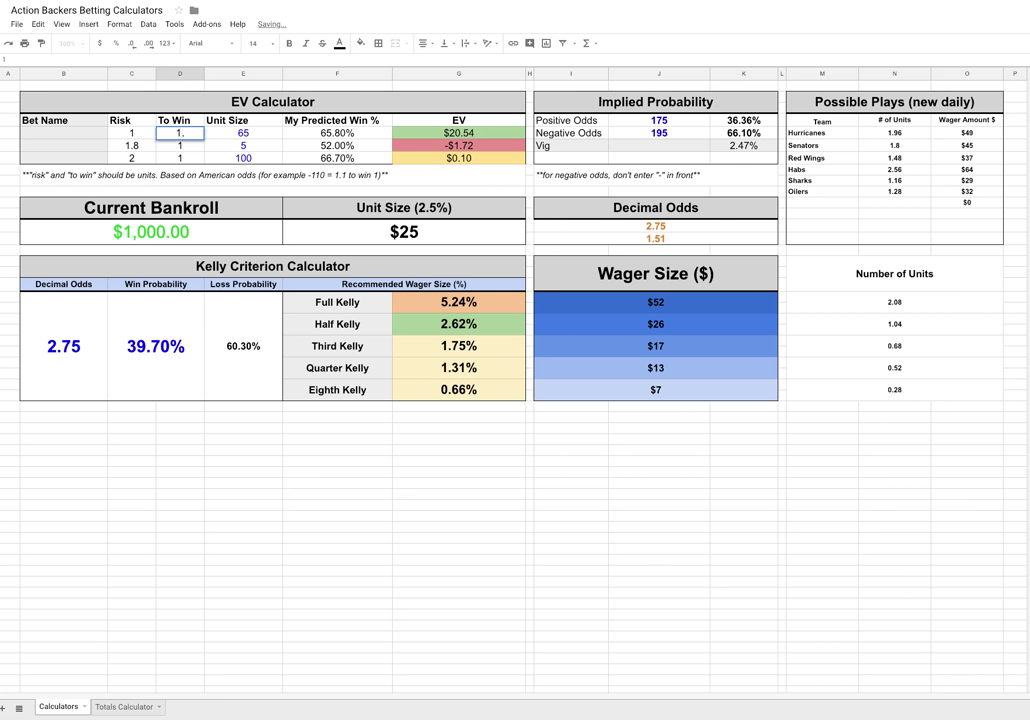
text(75)
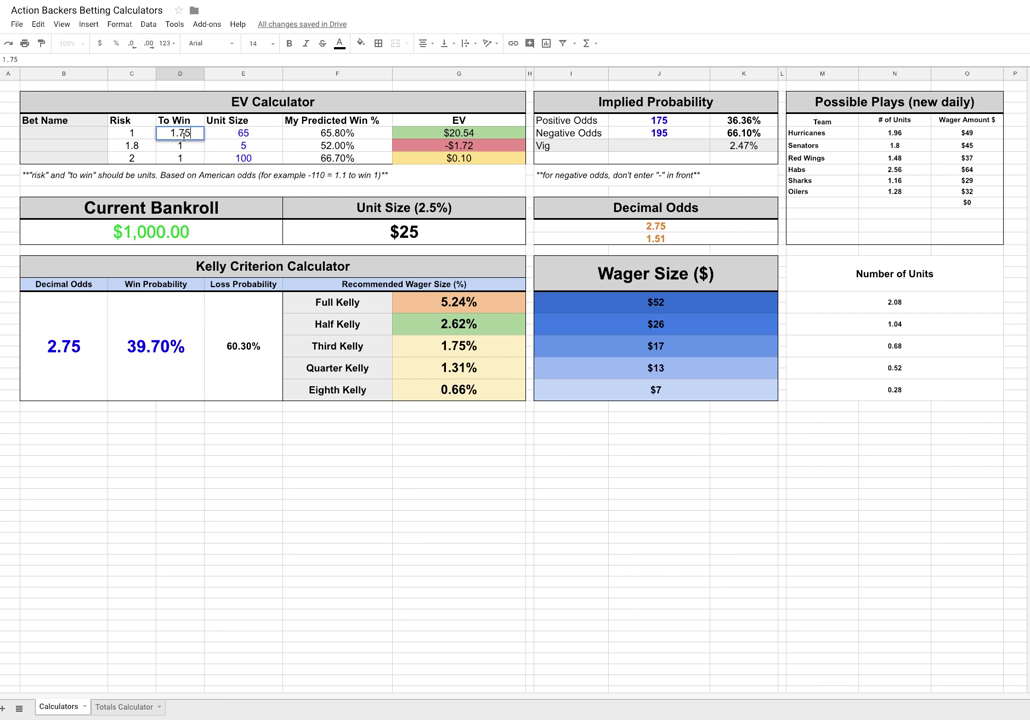
key(Tab)
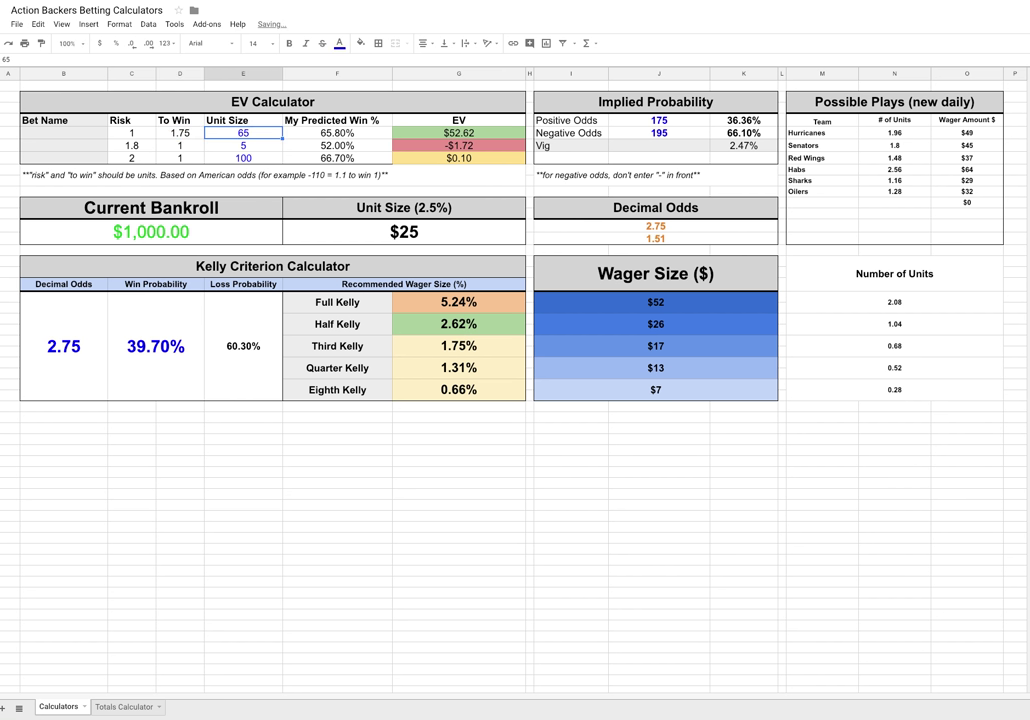
Step: Give the first EV Calculator bet a Unit Size of 100 and a predicted win percentage of 40%
text(100)
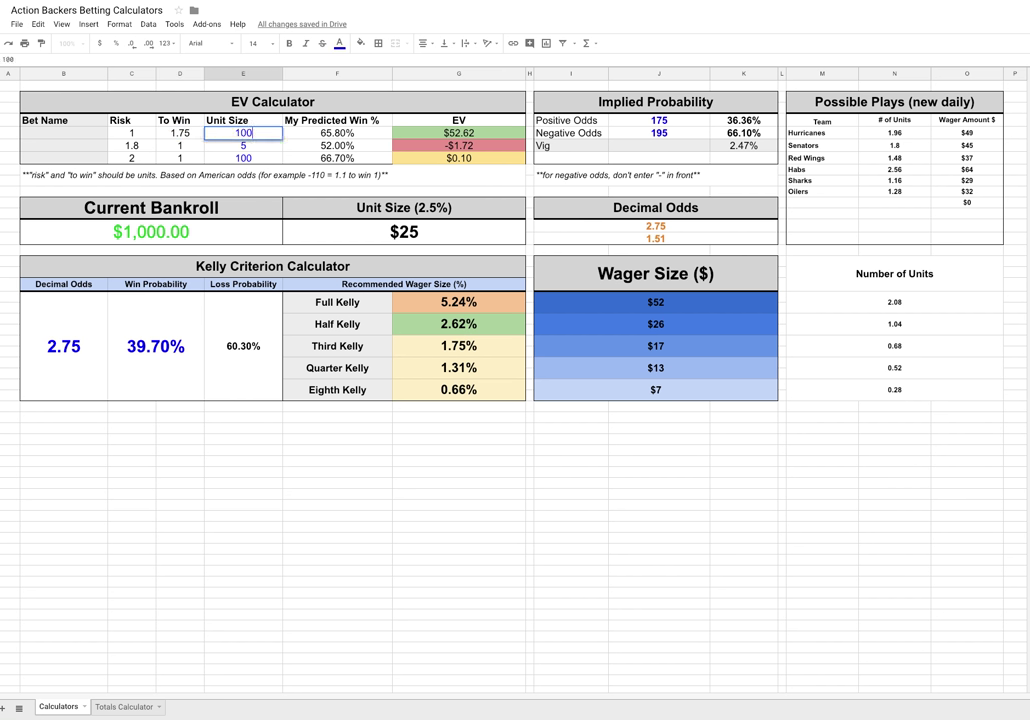
key(Tab)
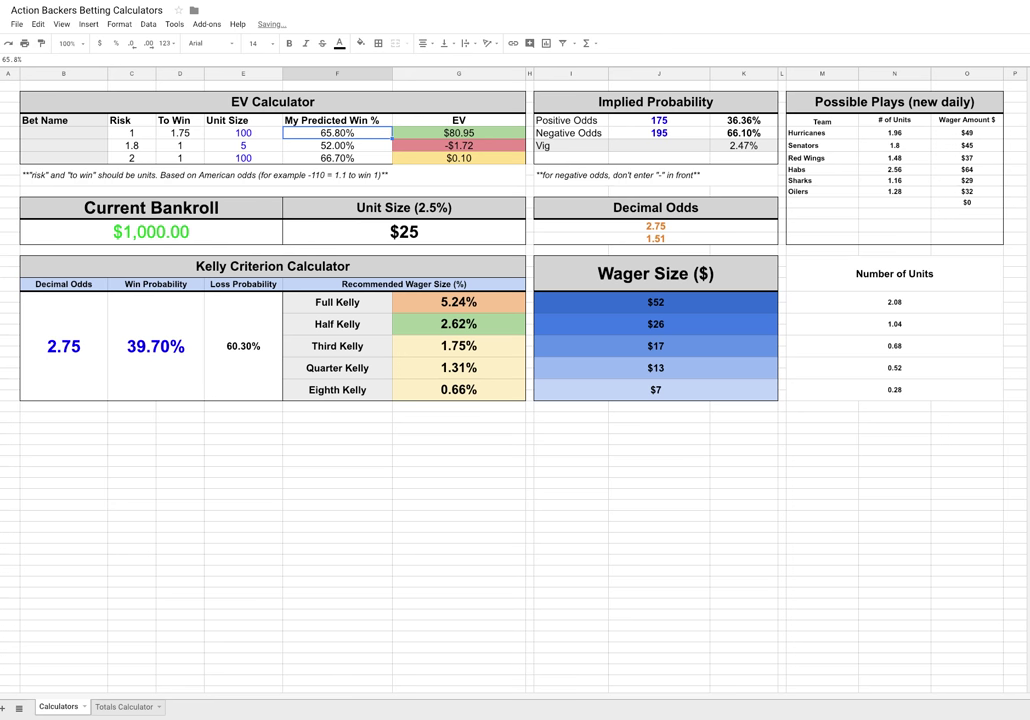
text(40)
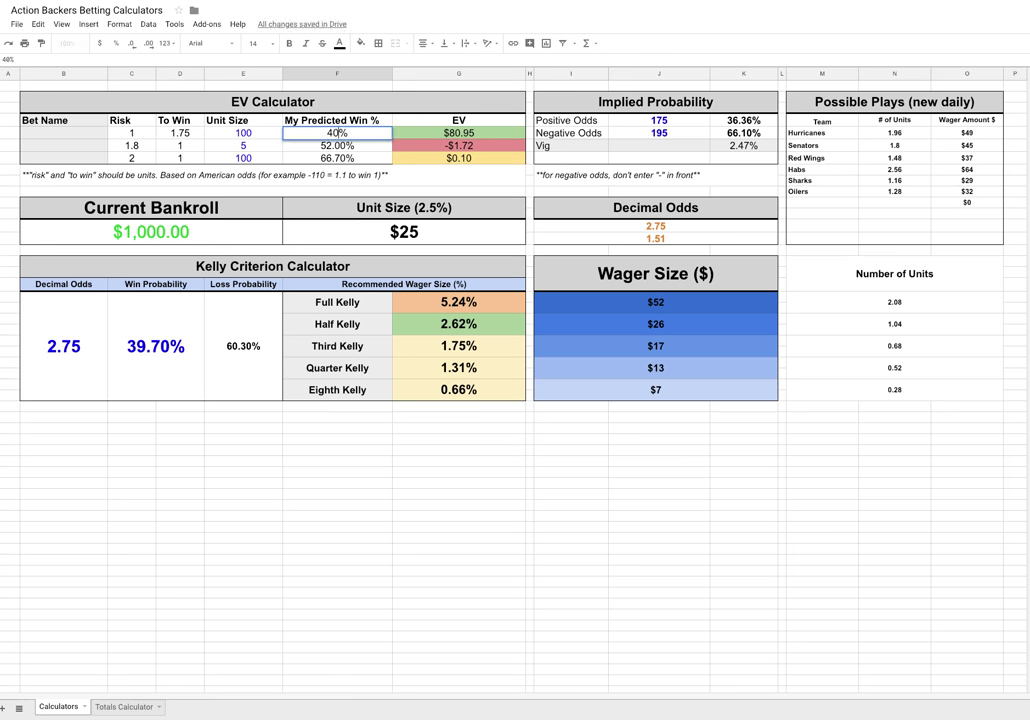
key(Tab)
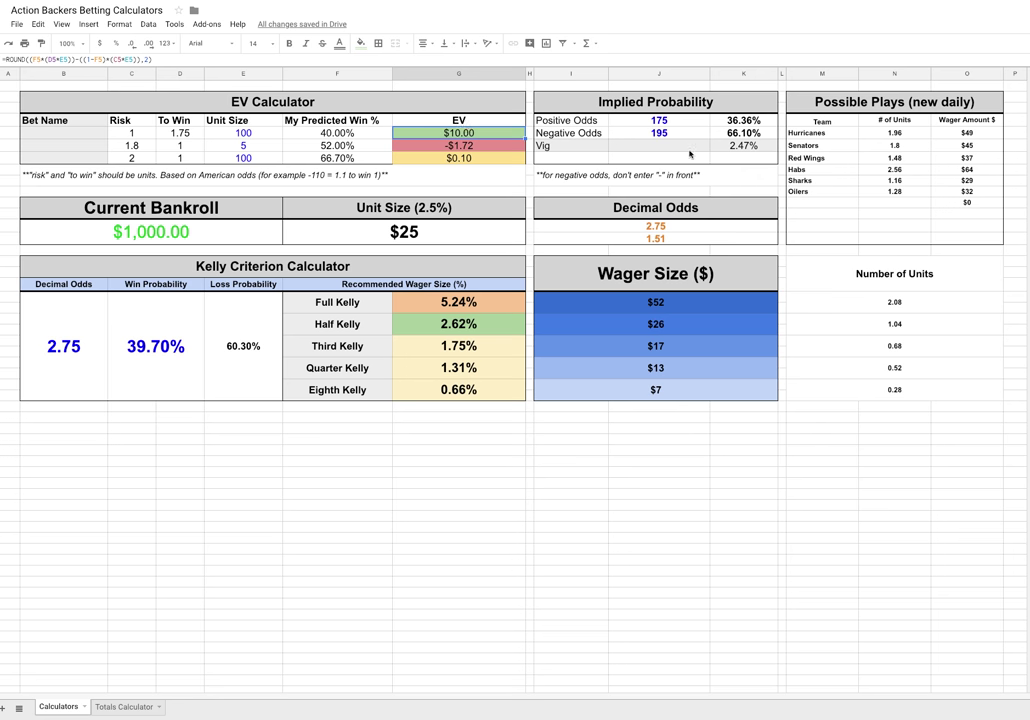
Step: Enter decimal odds of 2.75 and a win probability of 40% in the Kelly Criterion Calculator
click(635, 122)
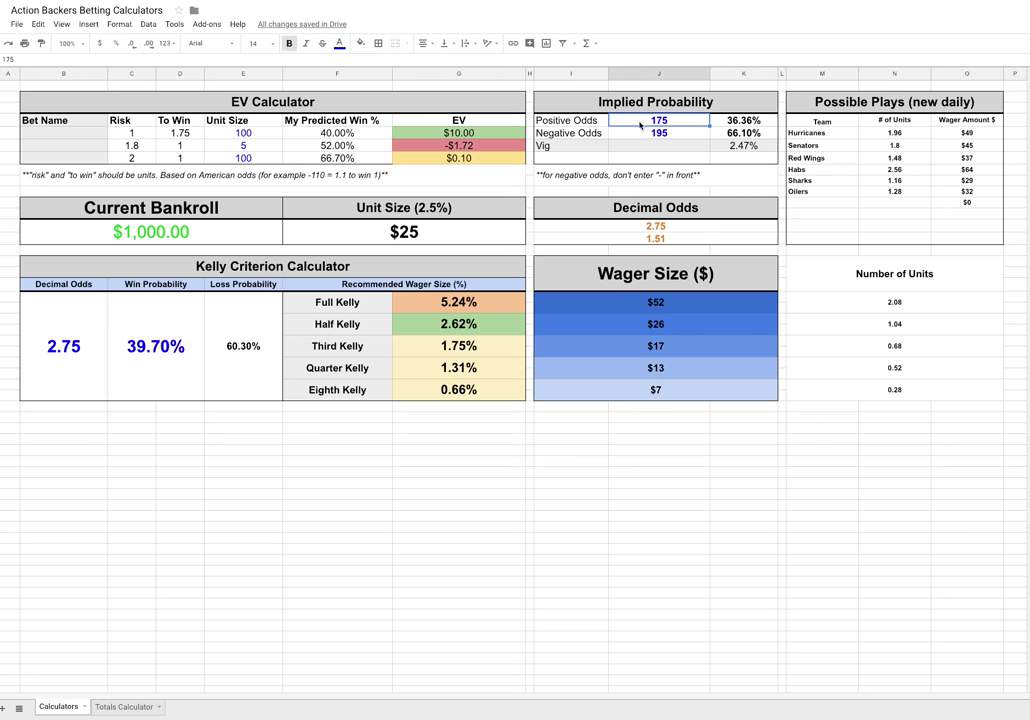
click(650, 226)
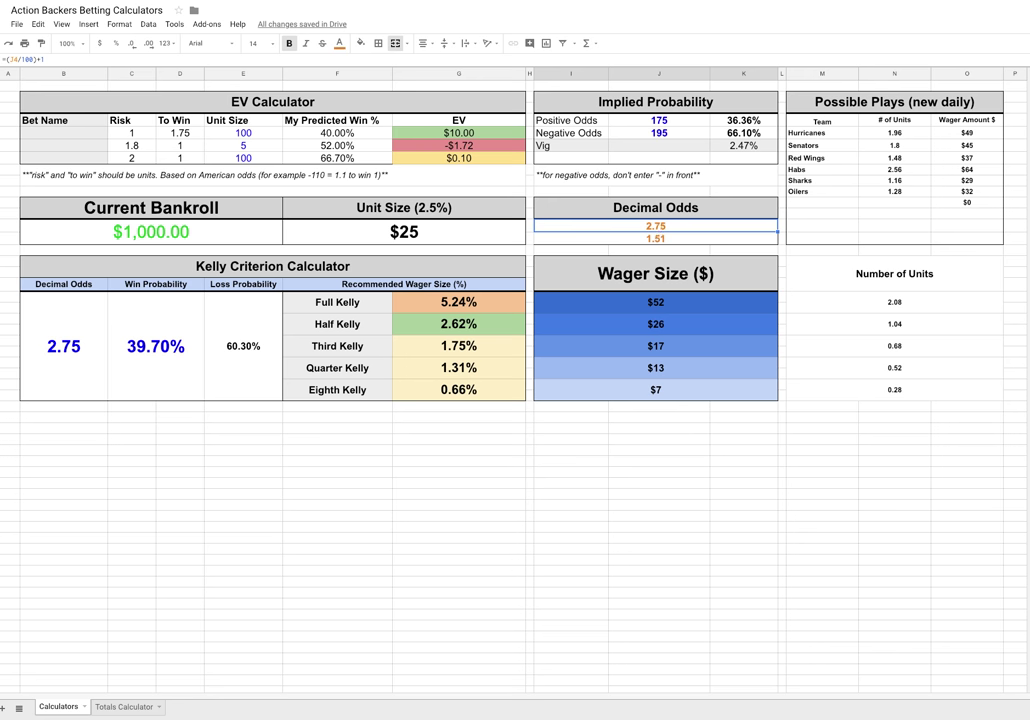
click(59, 356)
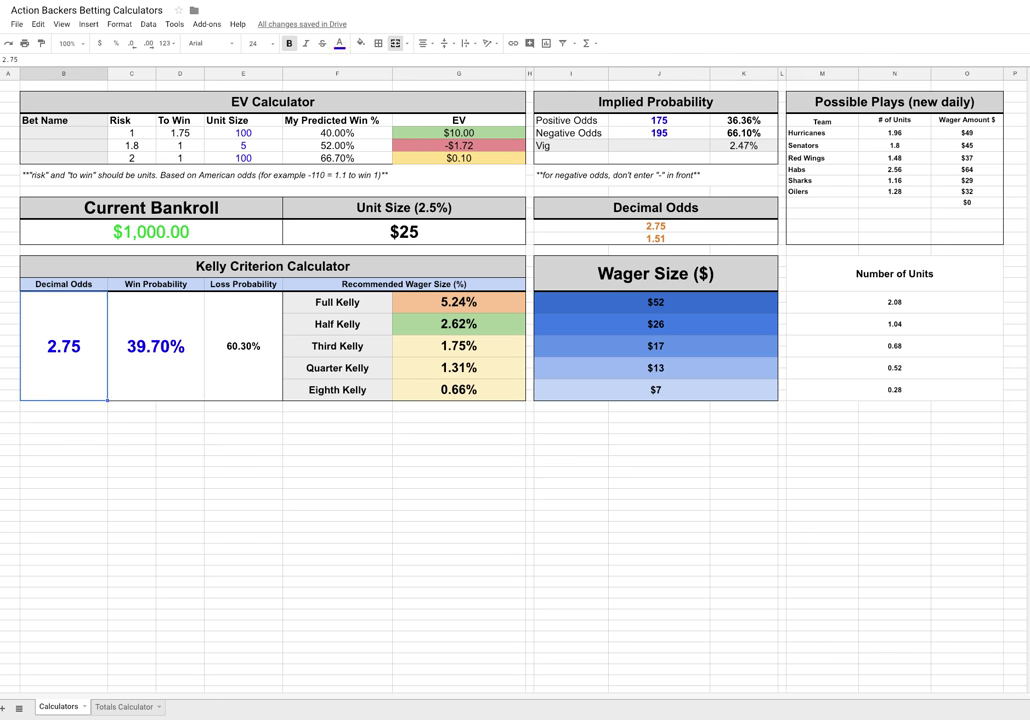
text(2.75)
key(Tab)
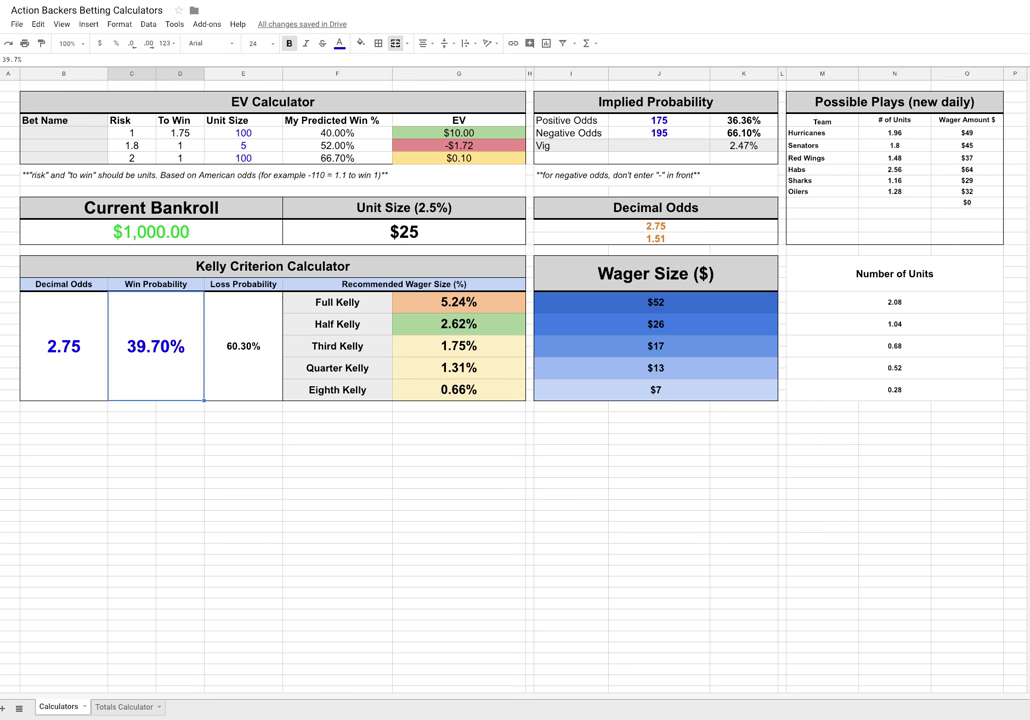
text(40)
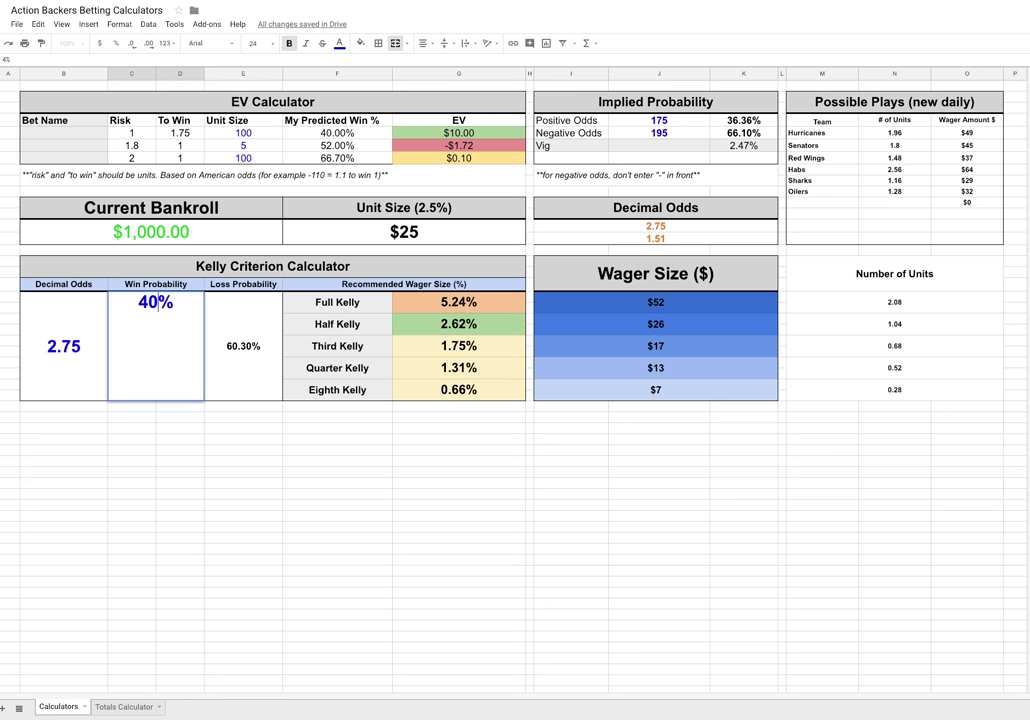
key(Tab)
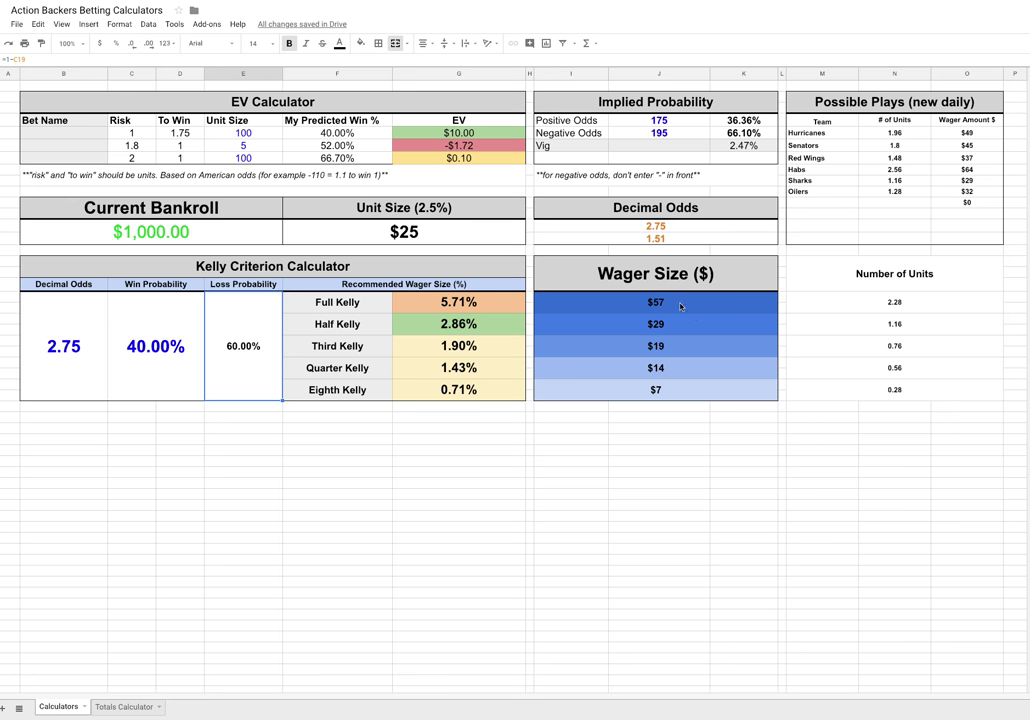
Step: Examine the Half Kelly row's recommended wager percentage, dollar wager size and number of units
click(365, 332)
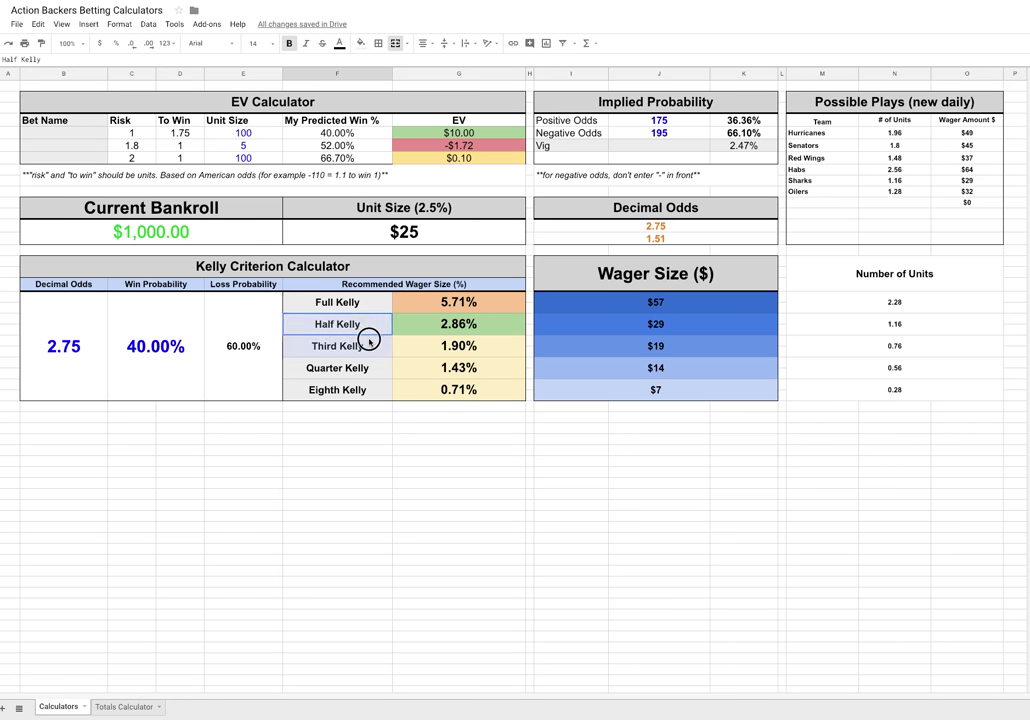
shift+click(446, 352)
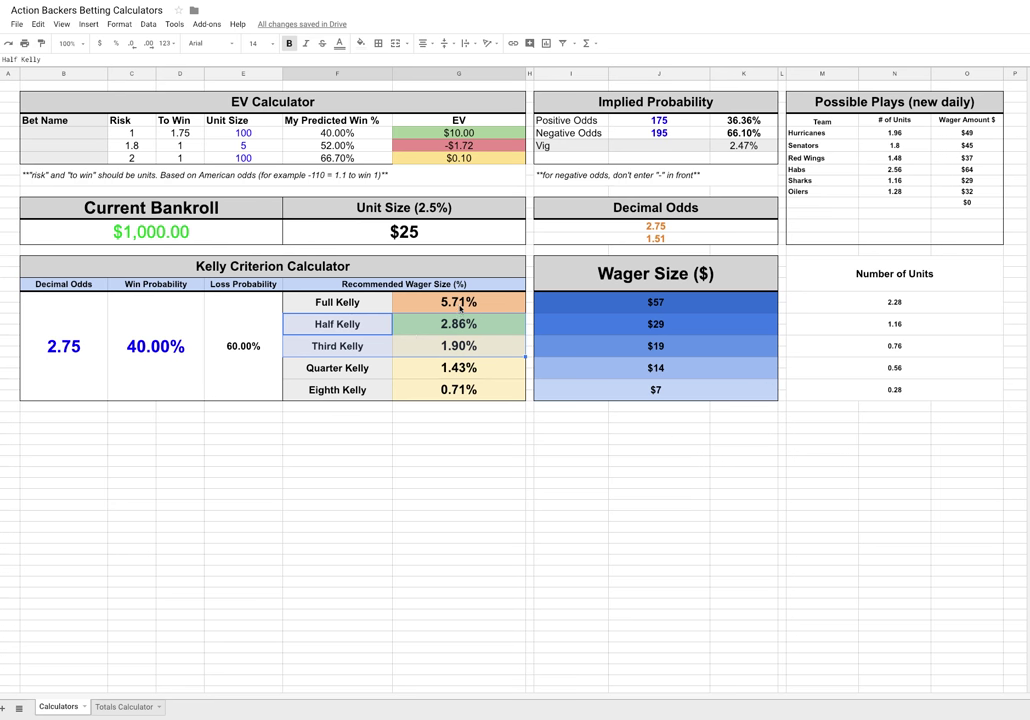
click(503, 329)
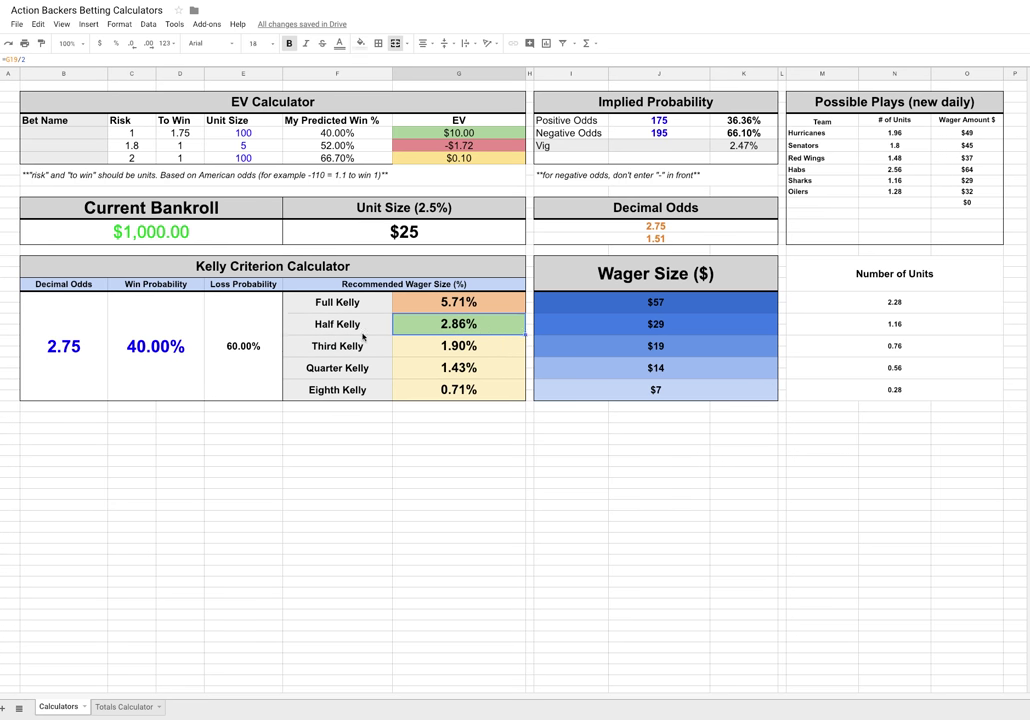
click(670, 328)
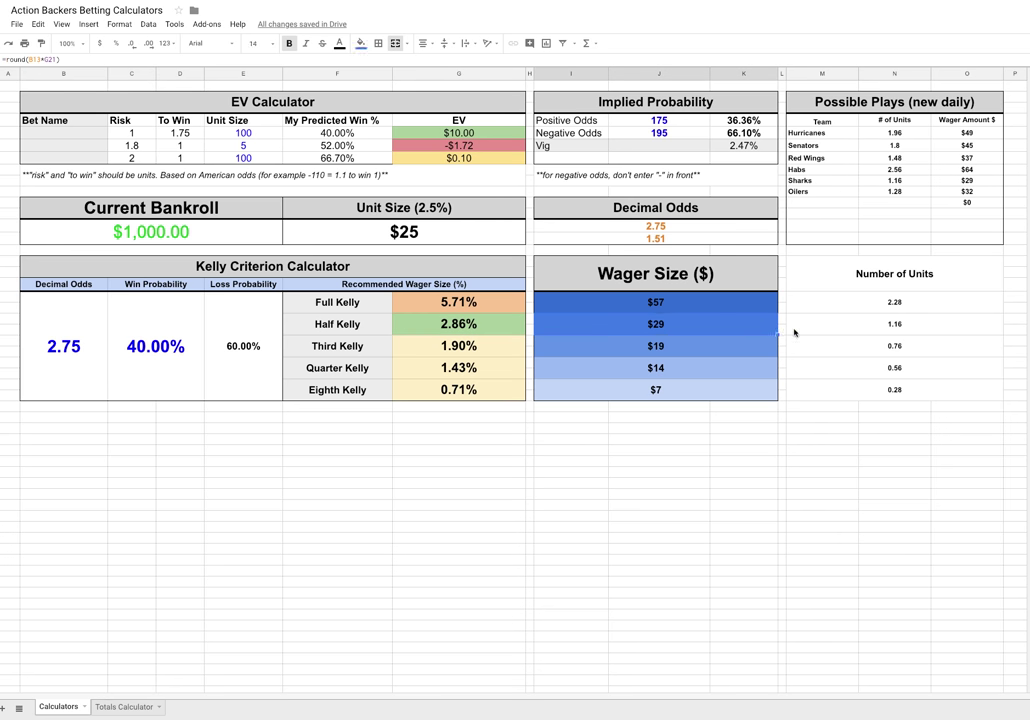
click(873, 324)
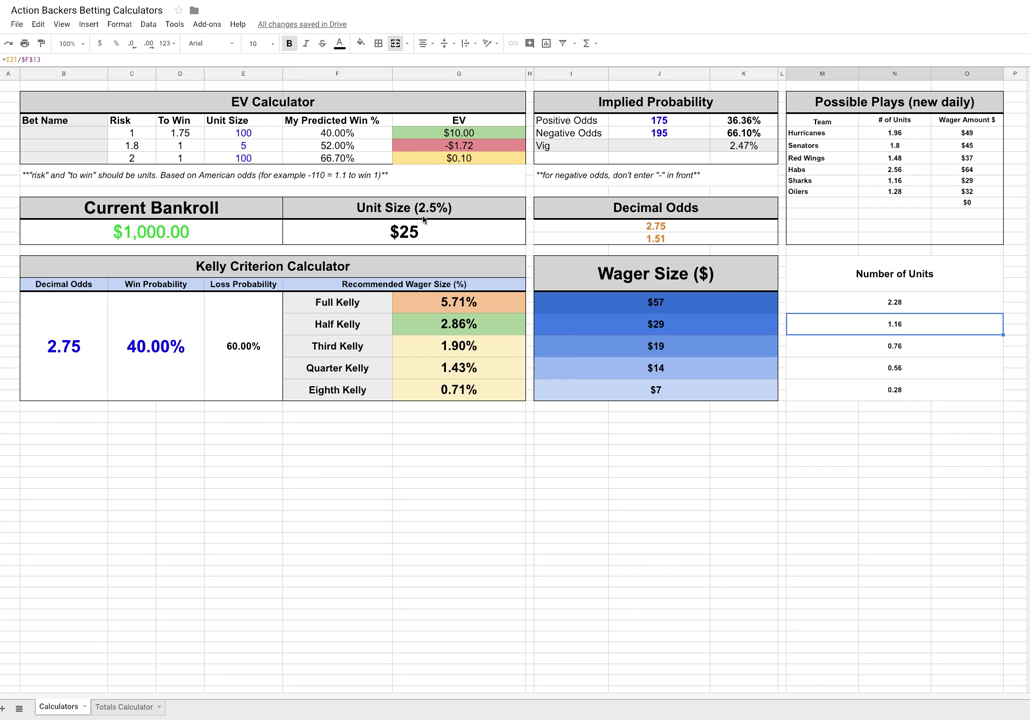
Step: Set the Current Bankroll to 486 and check the Half Kelly wager size
click(167, 236)
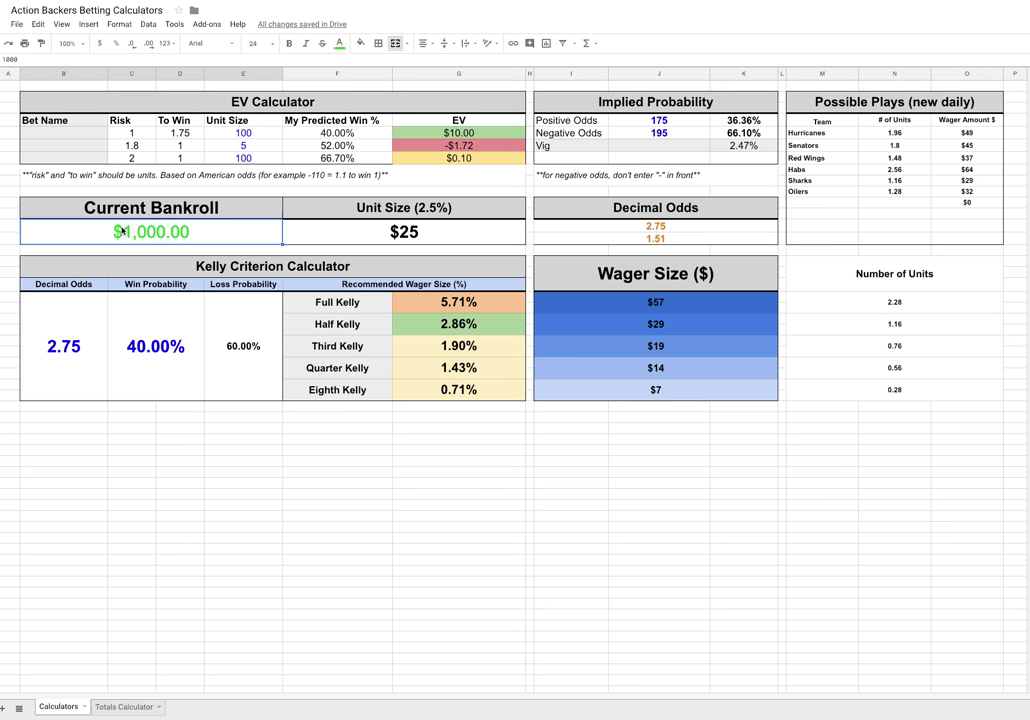
text(486)
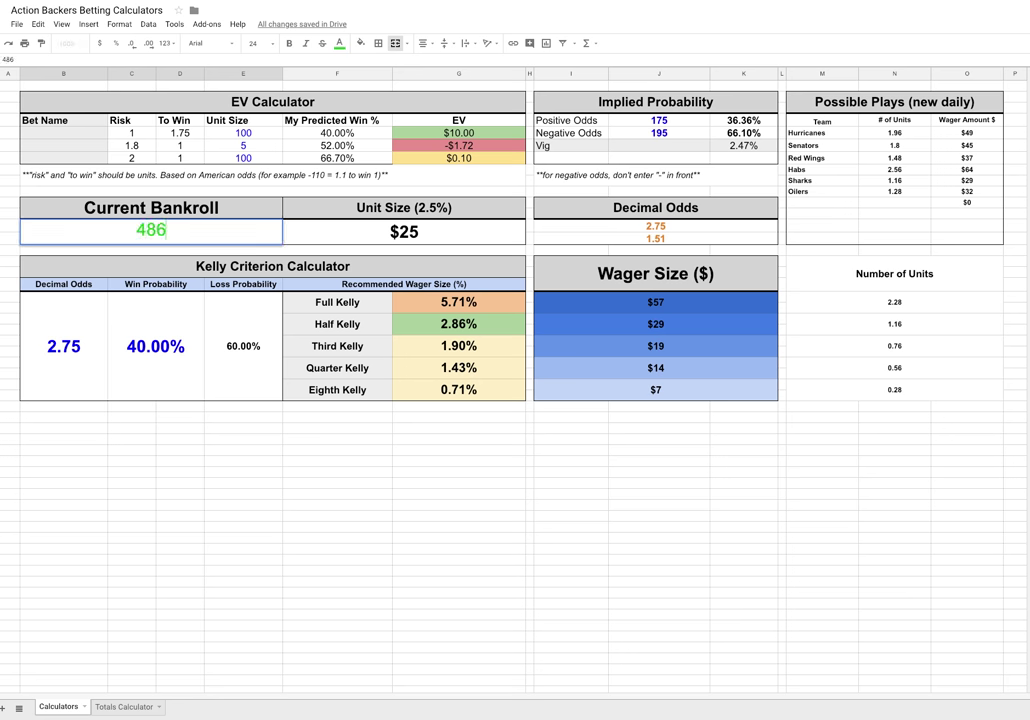
key(Tab)
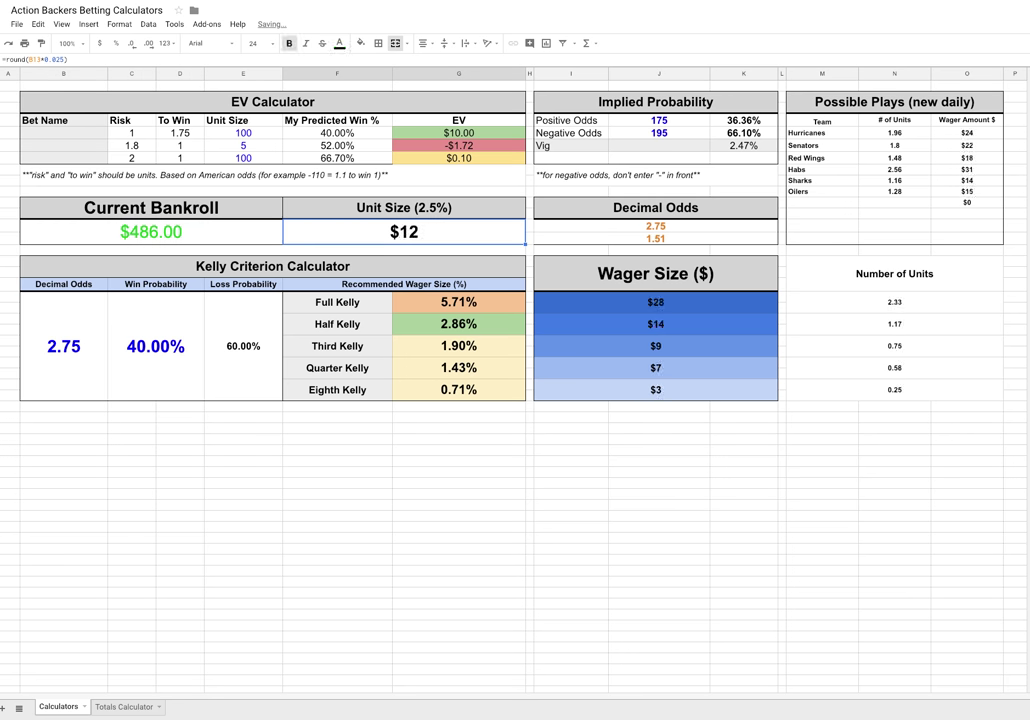
click(655, 324)
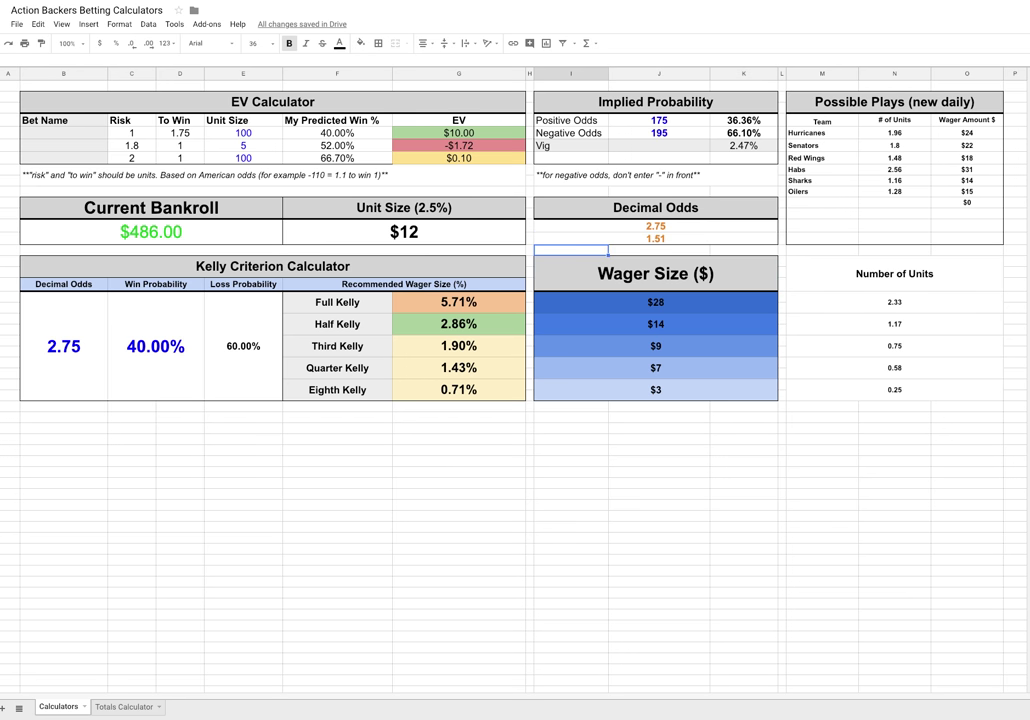
Step: Set the Current Bankroll to 1000 and select the Unit Size (2.5%) heading
click(225, 231)
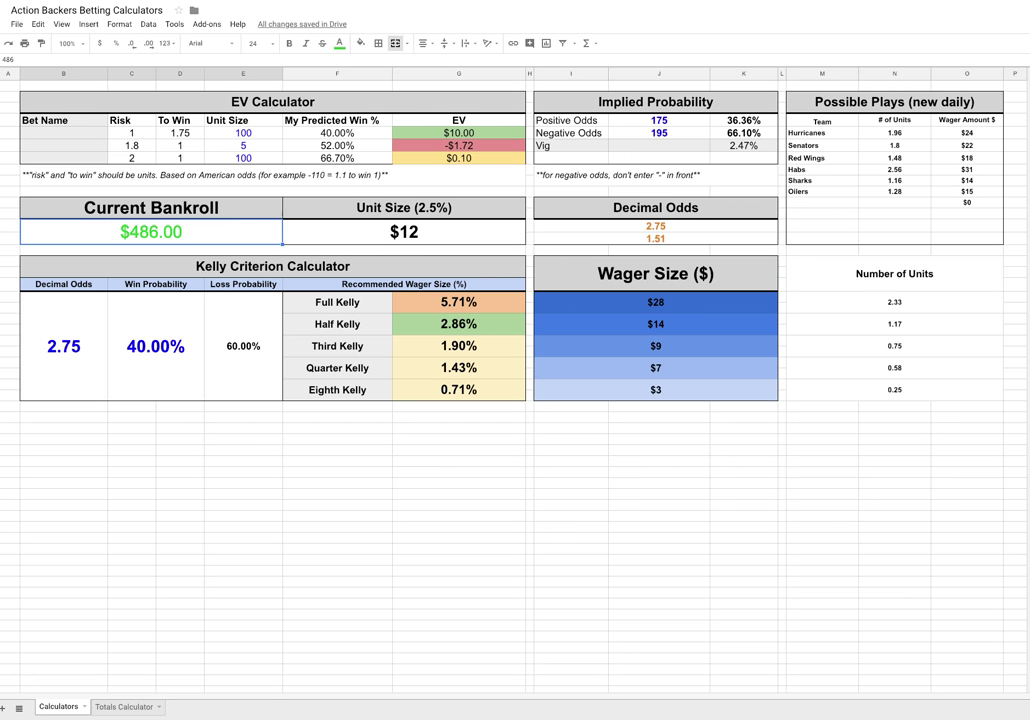
text(1000)
key(Tab)
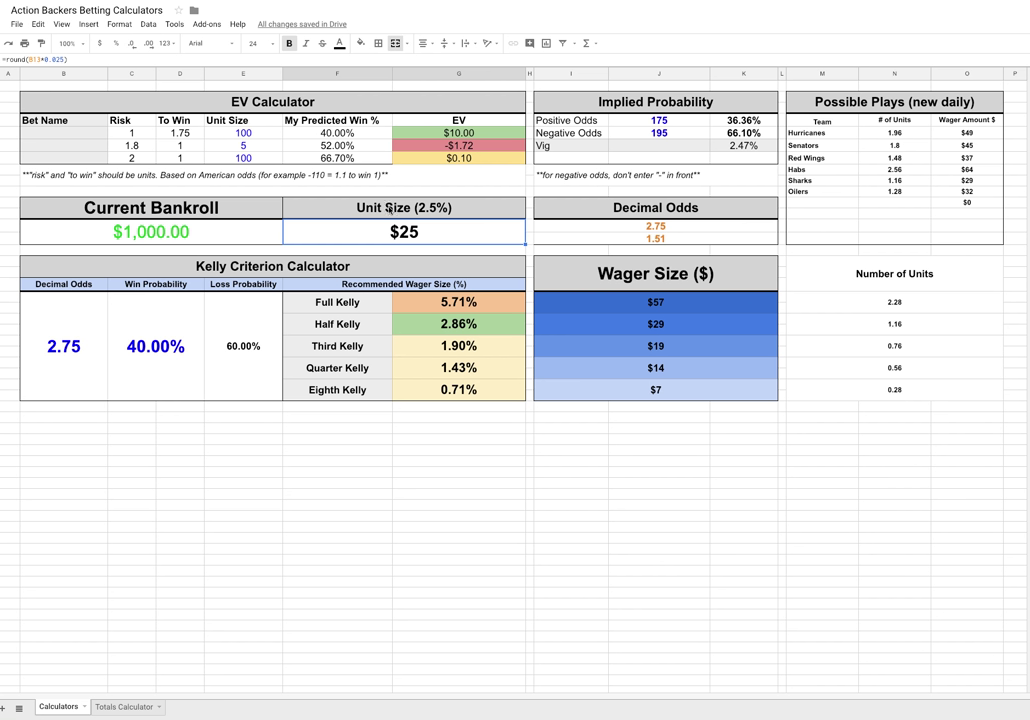
click(421, 210)
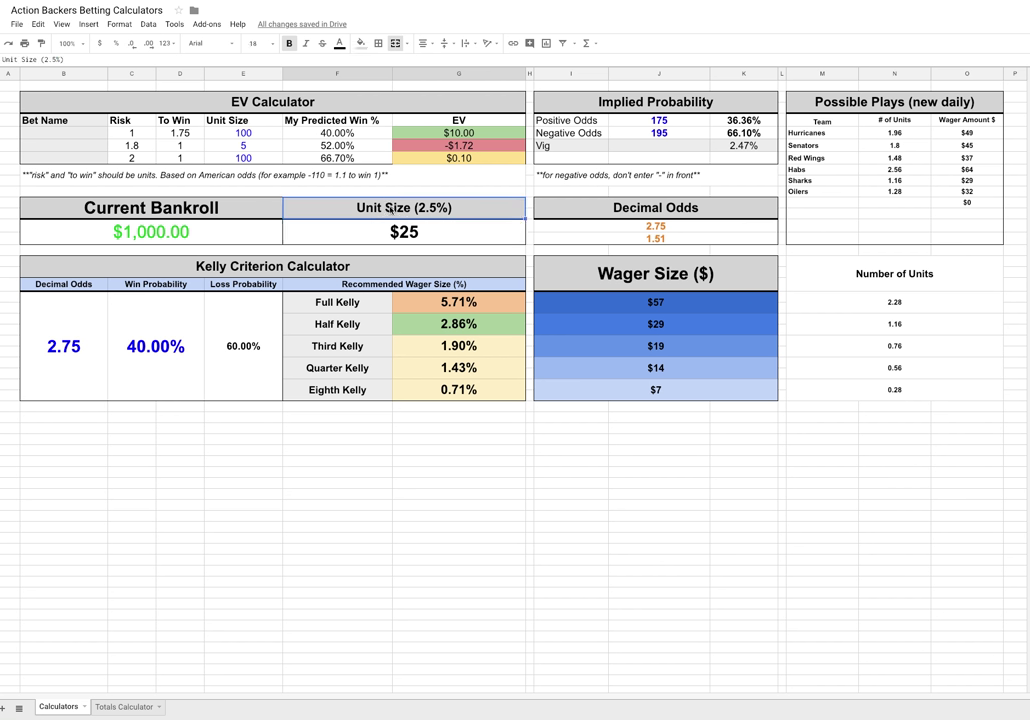
Step: Change the multiplier in the Unit Size formula to 0.05 so a unit is 5% of the bankroll
click(396, 236)
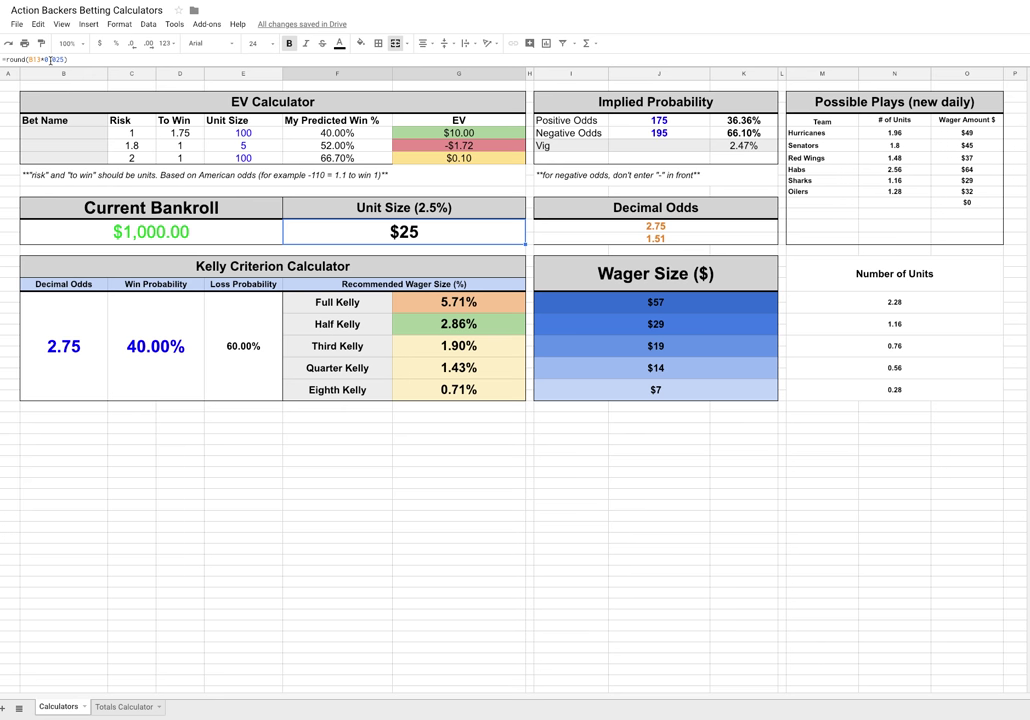
click(57, 59)
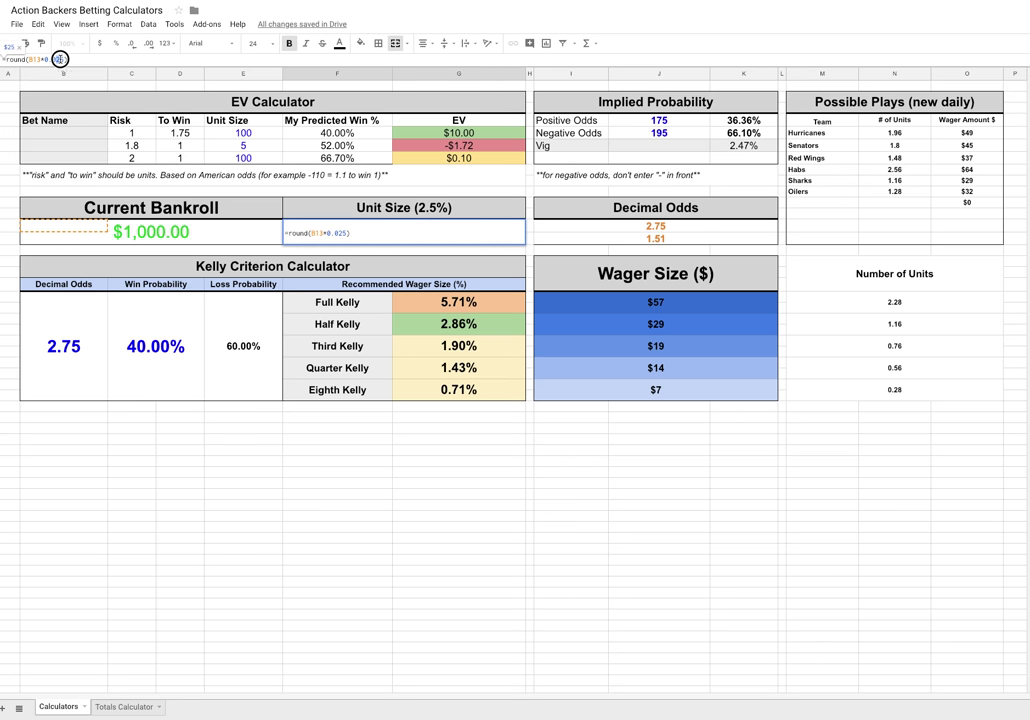
double_click(57, 59)
text(05)
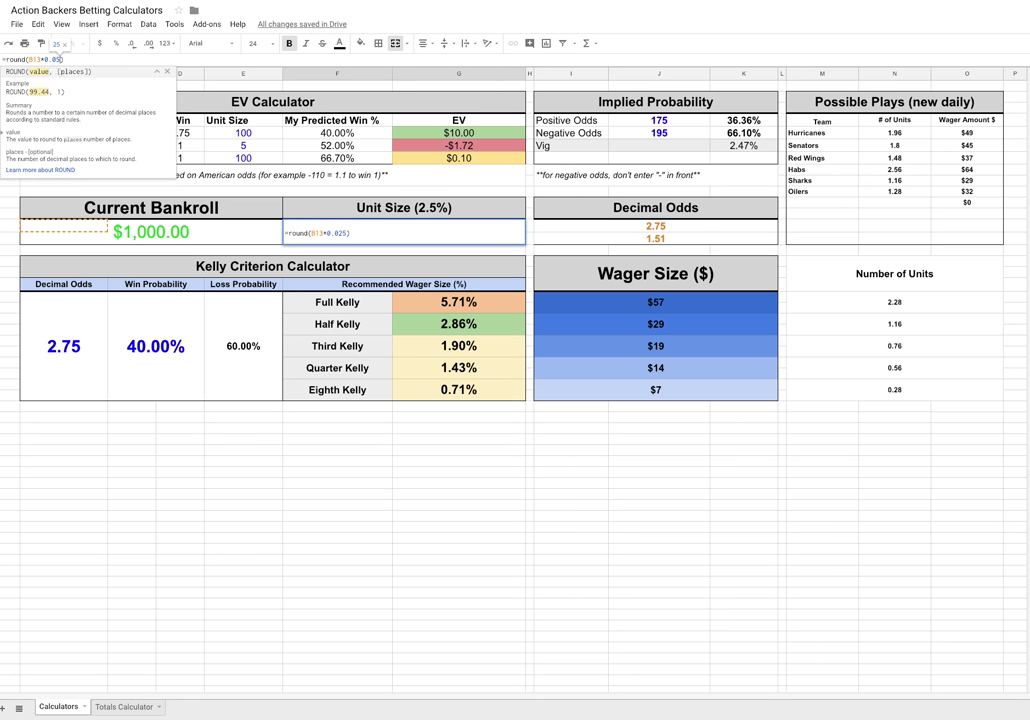
key(Return)
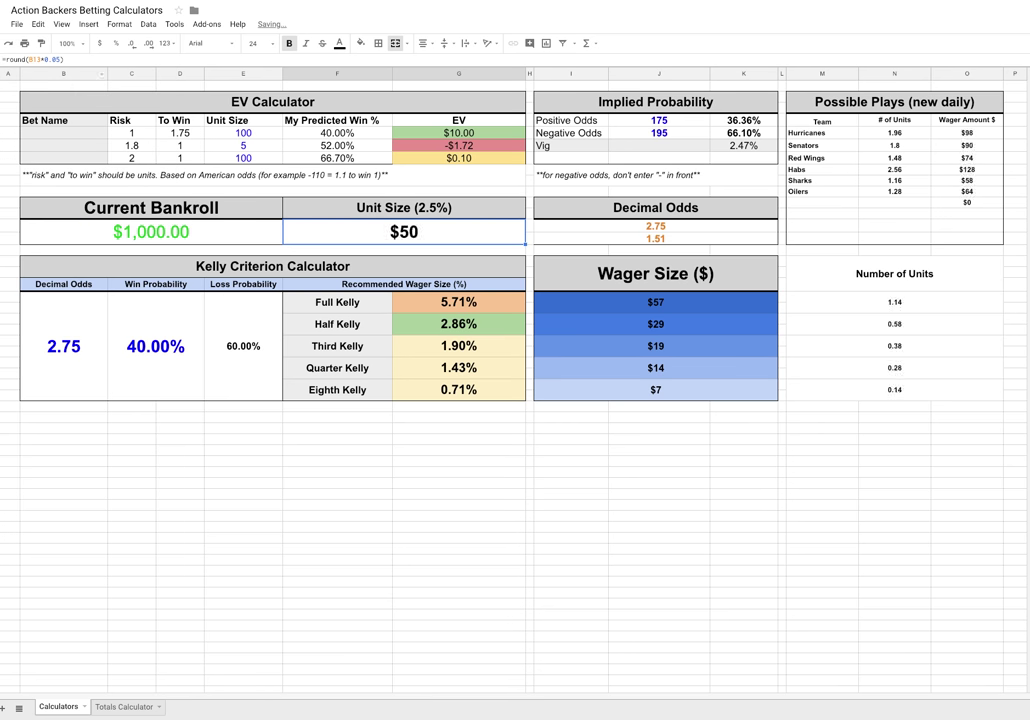
Step: Change the Unit Size formula's multiplier to 0.1 so a unit is 10% of the bankroll
click(59, 59)
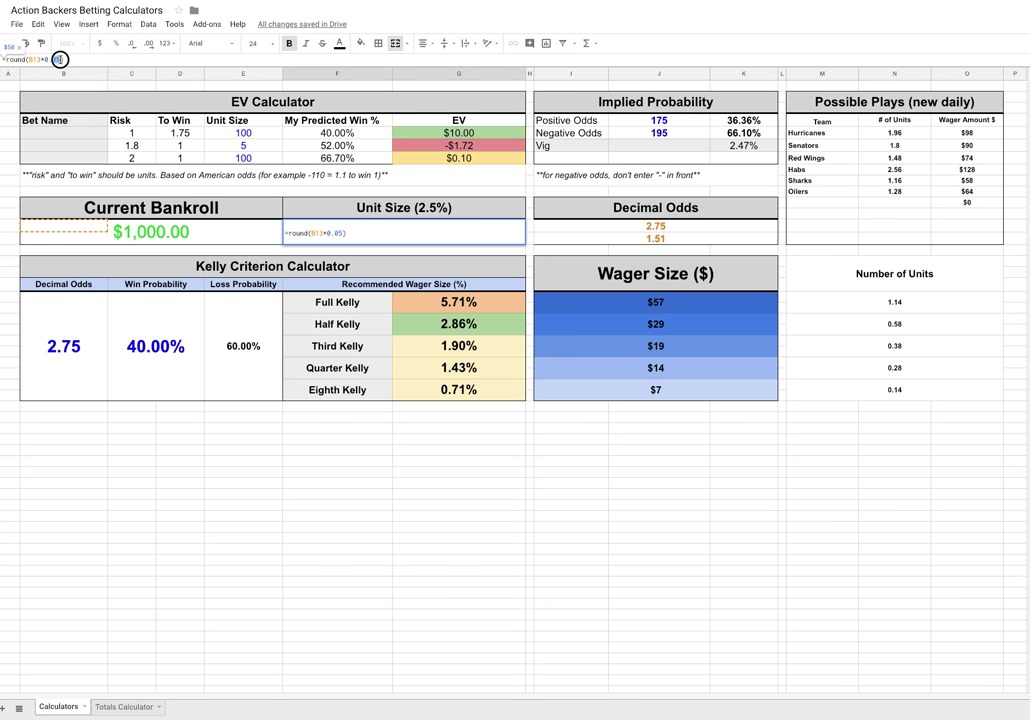
double_click(59, 59)
text(1)
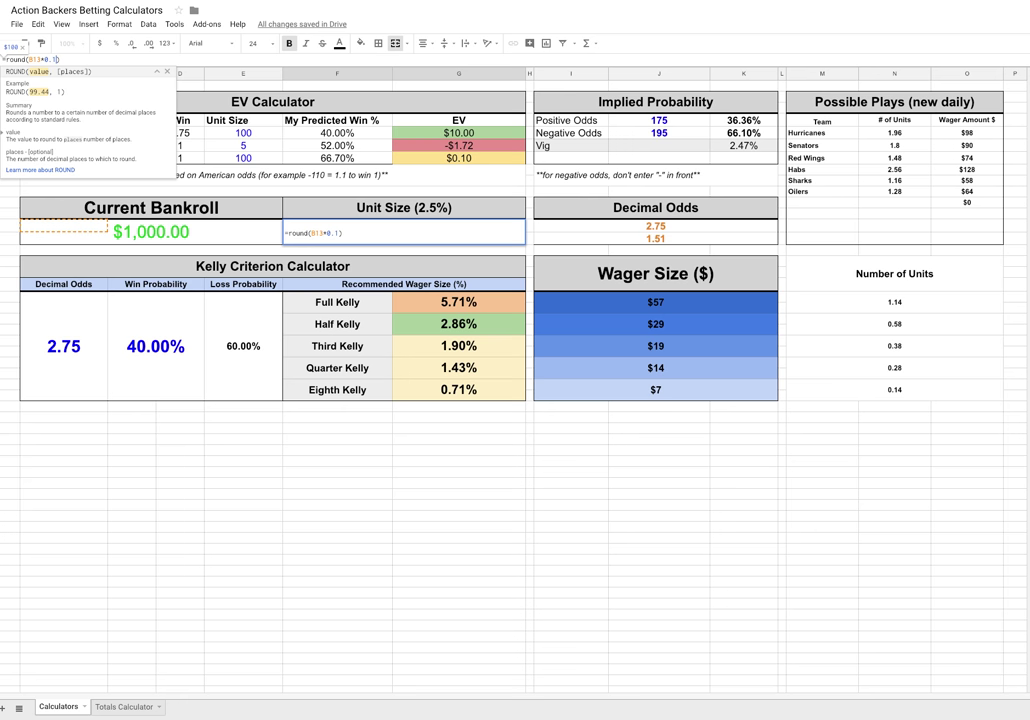
key(Return)
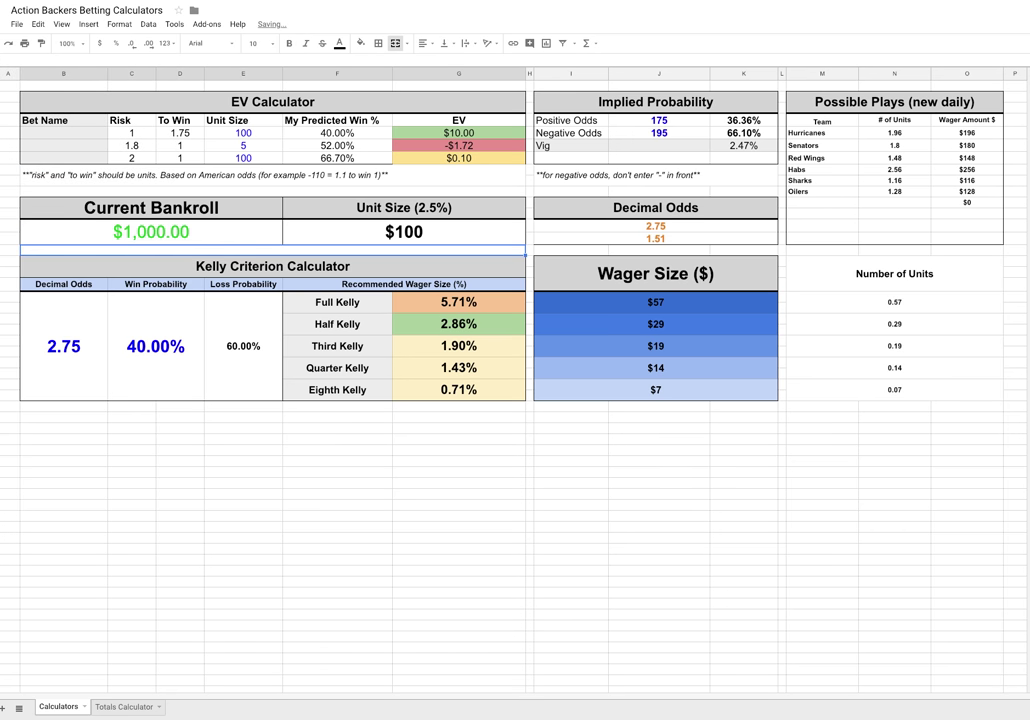
Step: Restore the Unit Size formula to =round(B13*0.025)
key(Up)
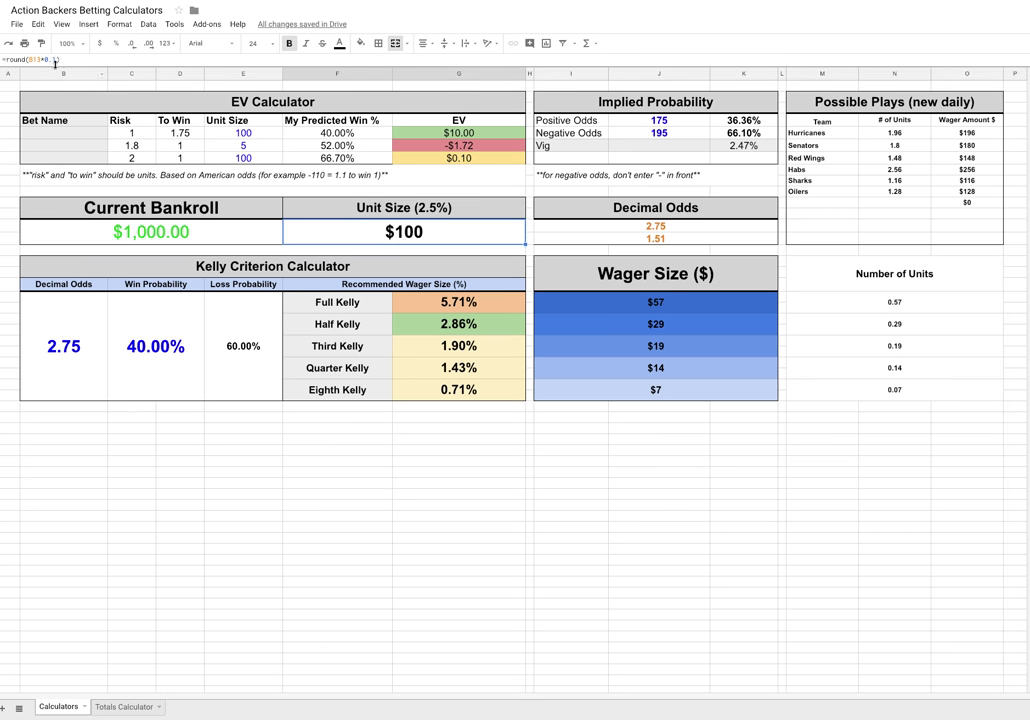
click(50, 59)
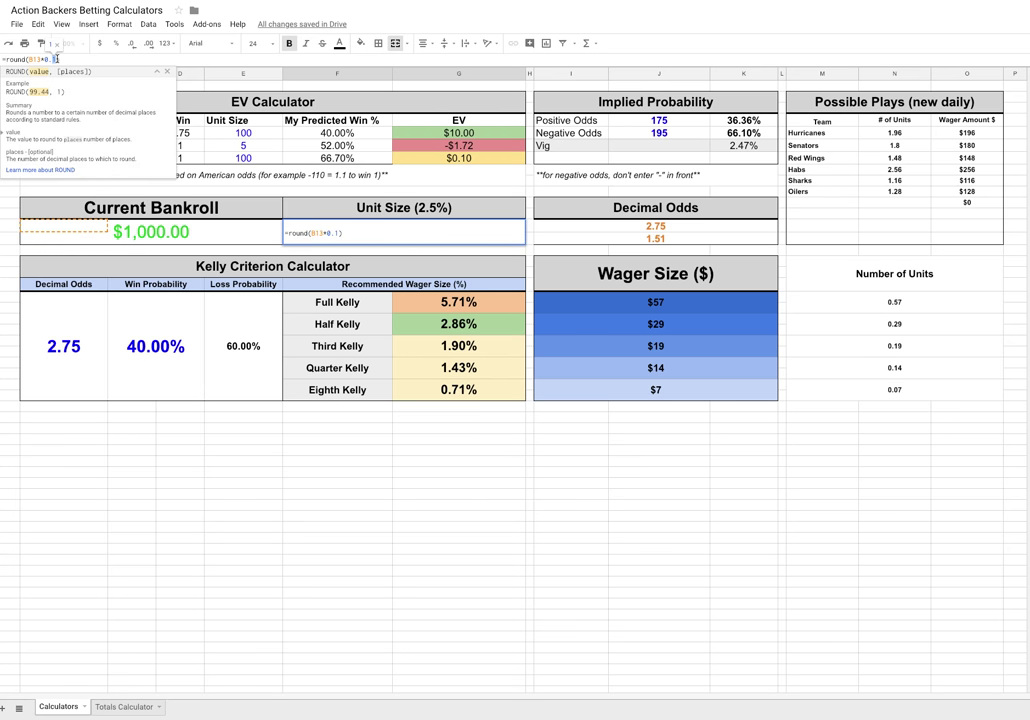
key(BackSpace)
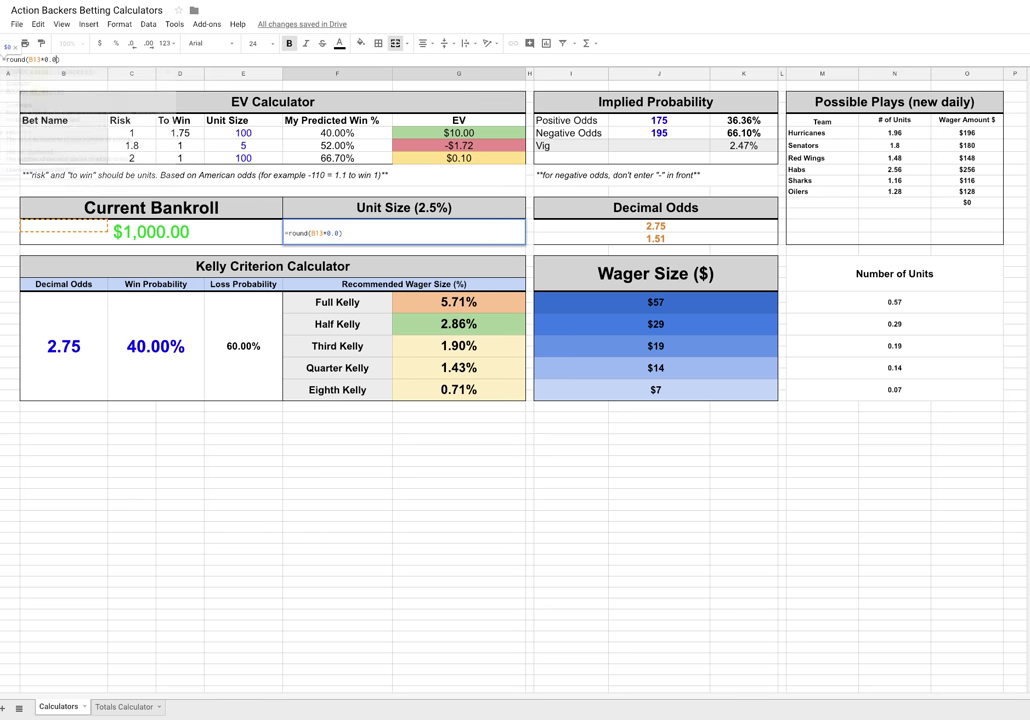
text(025)
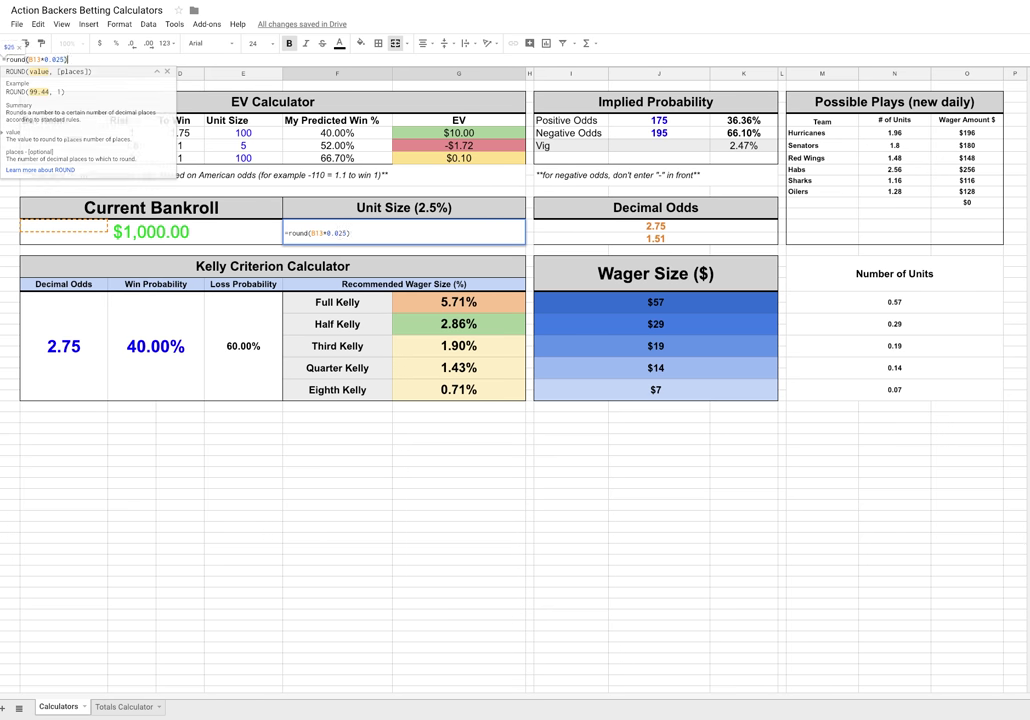
key(Return)
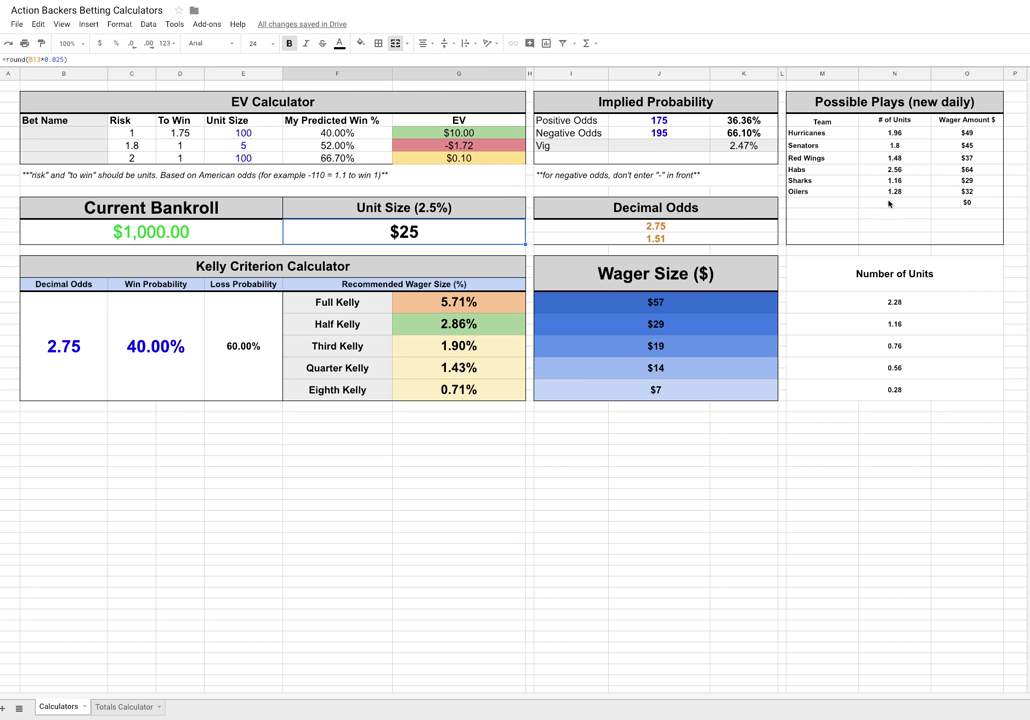
Step: Add Team X with 1.16 units below Oilers in Possible Plays and select the Wager Amount values from Hurricanes to Team X
click(826, 136)
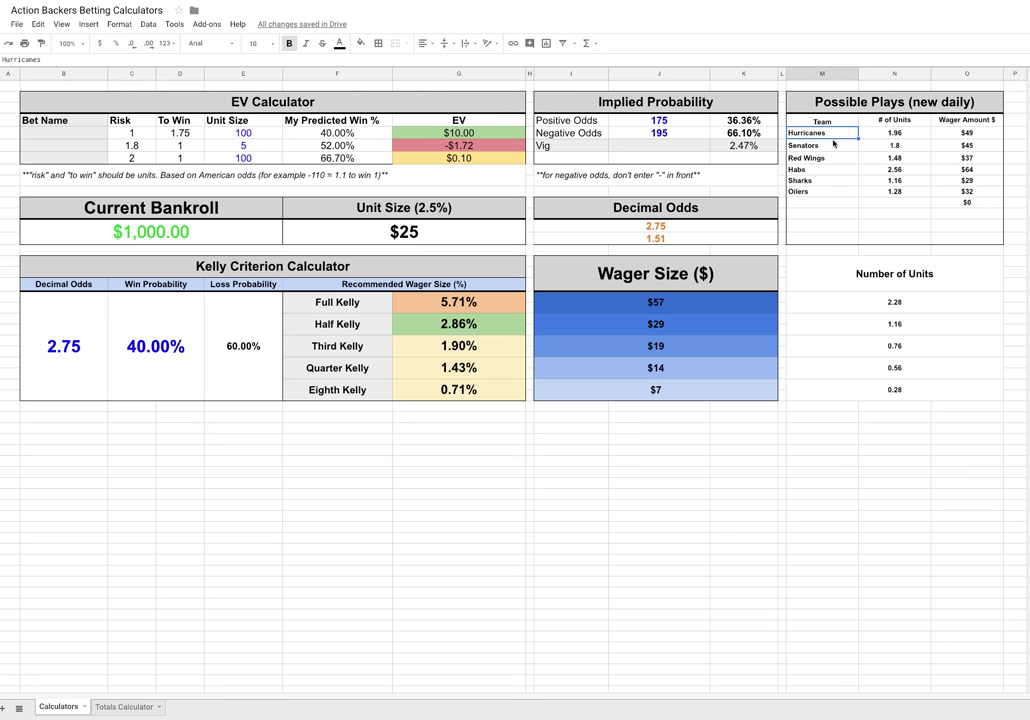
click(840, 169)
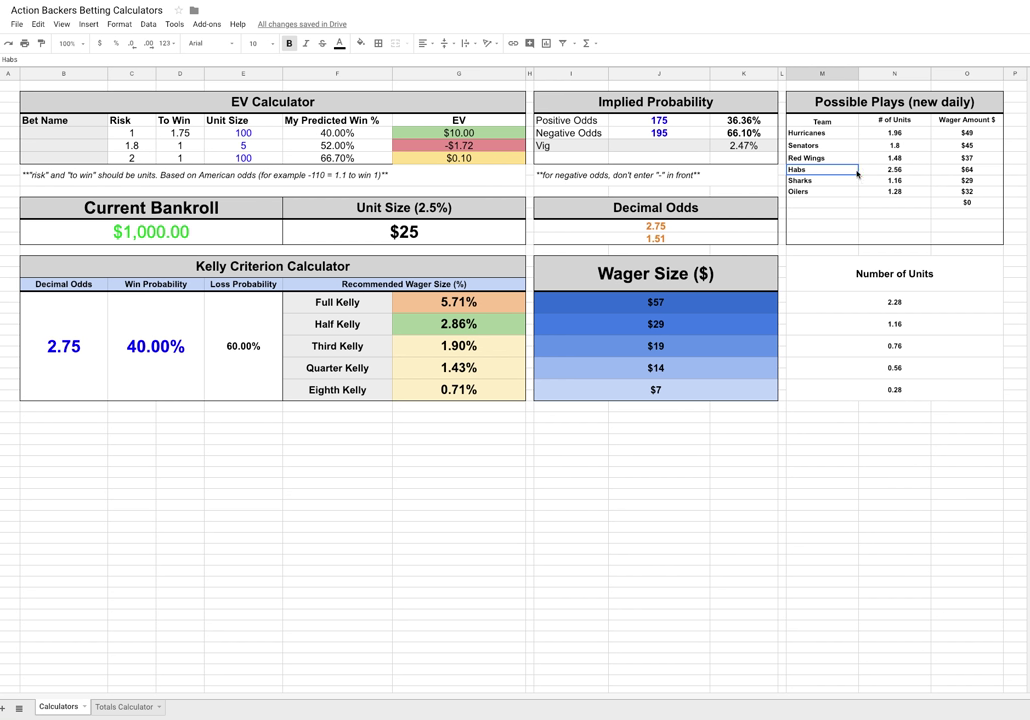
click(878, 170)
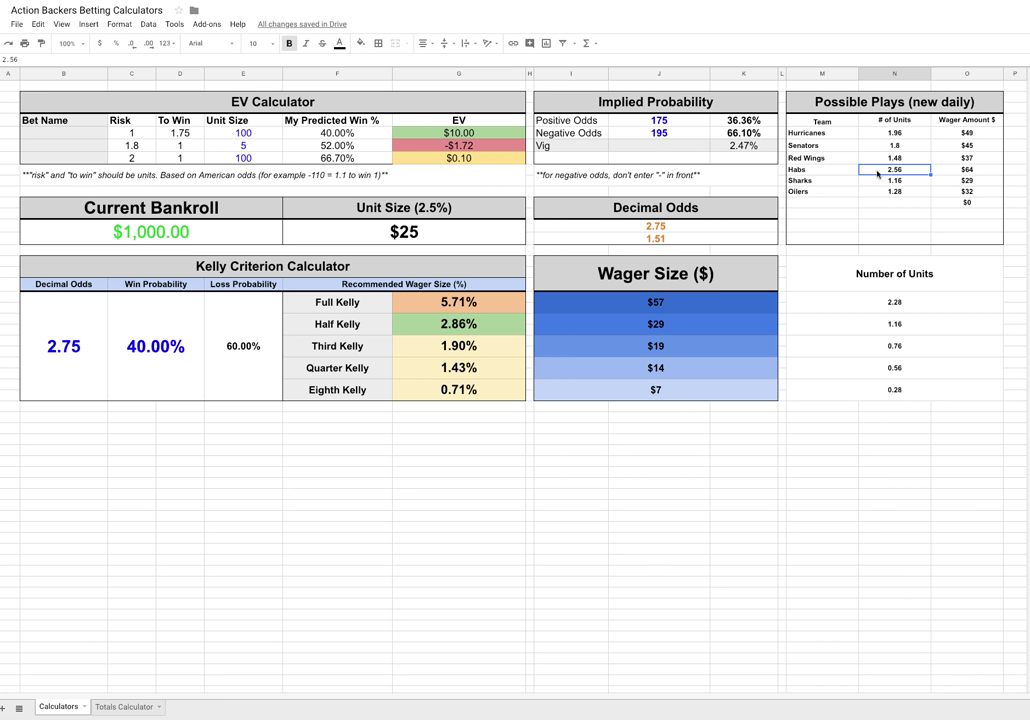
click(810, 205)
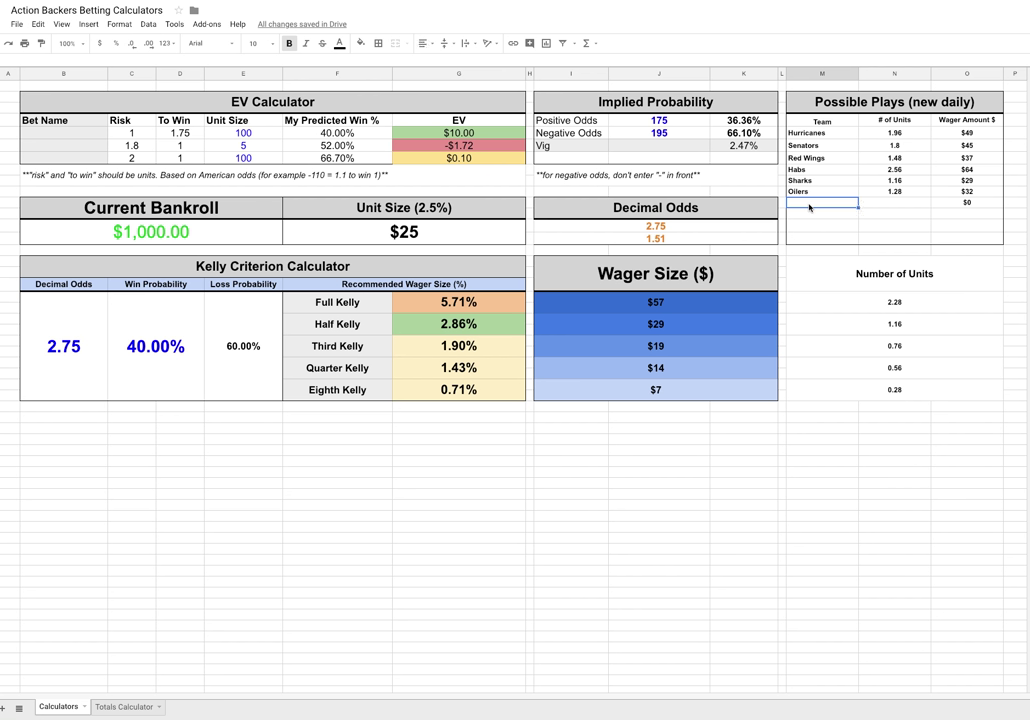
text(Team X)
key(Tab)
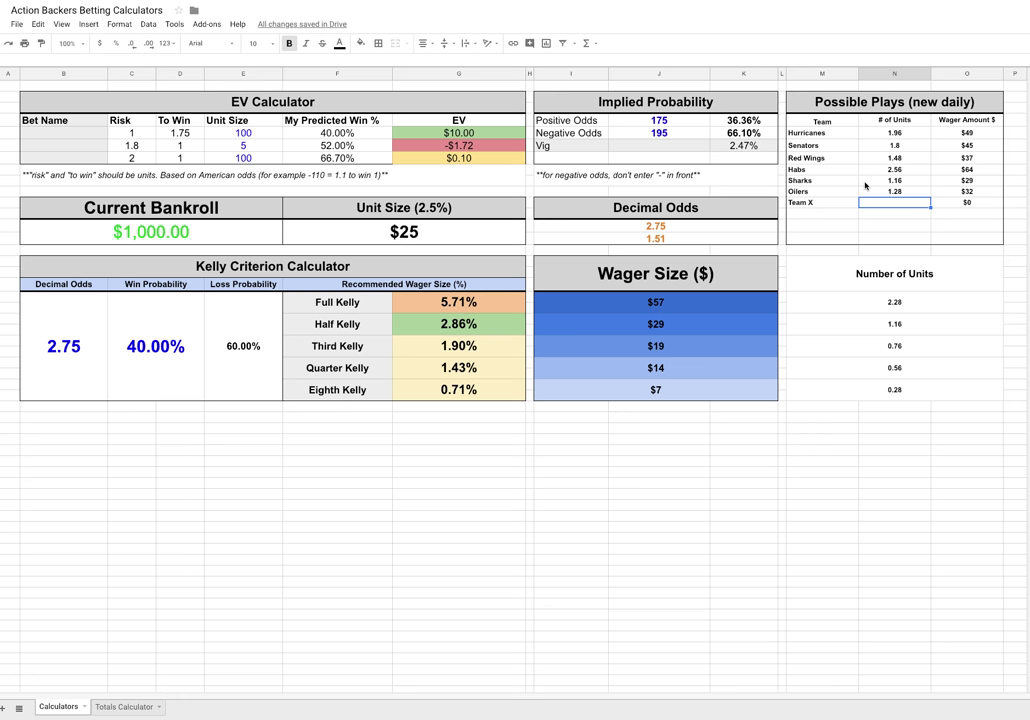
text(1.16)
key(Tab)
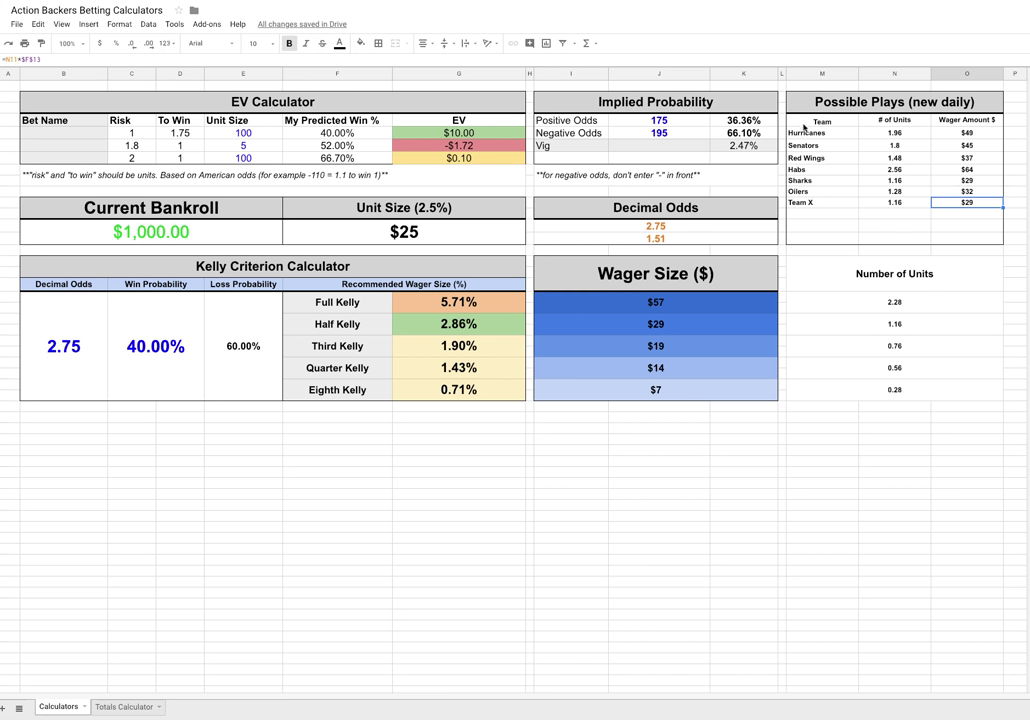
drag(963, 135, 966, 201)
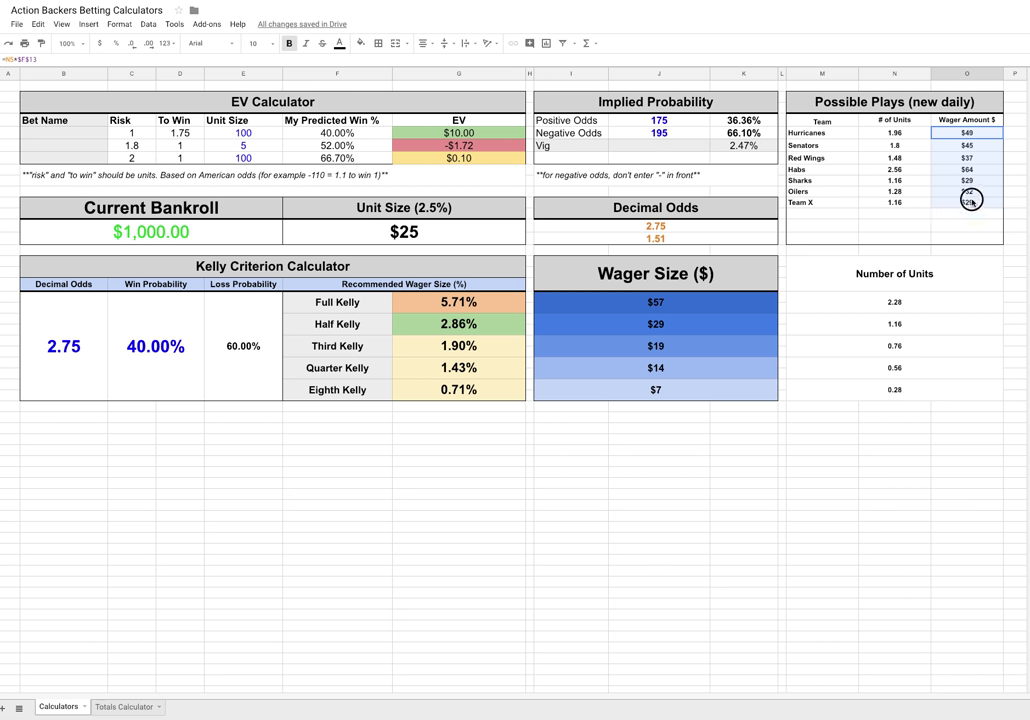
Step: Open the Totals Calculator sheet and examine the Vegas values for goals for, shots for, shots per goal, Avg GA and Avg SA
click(124, 707)
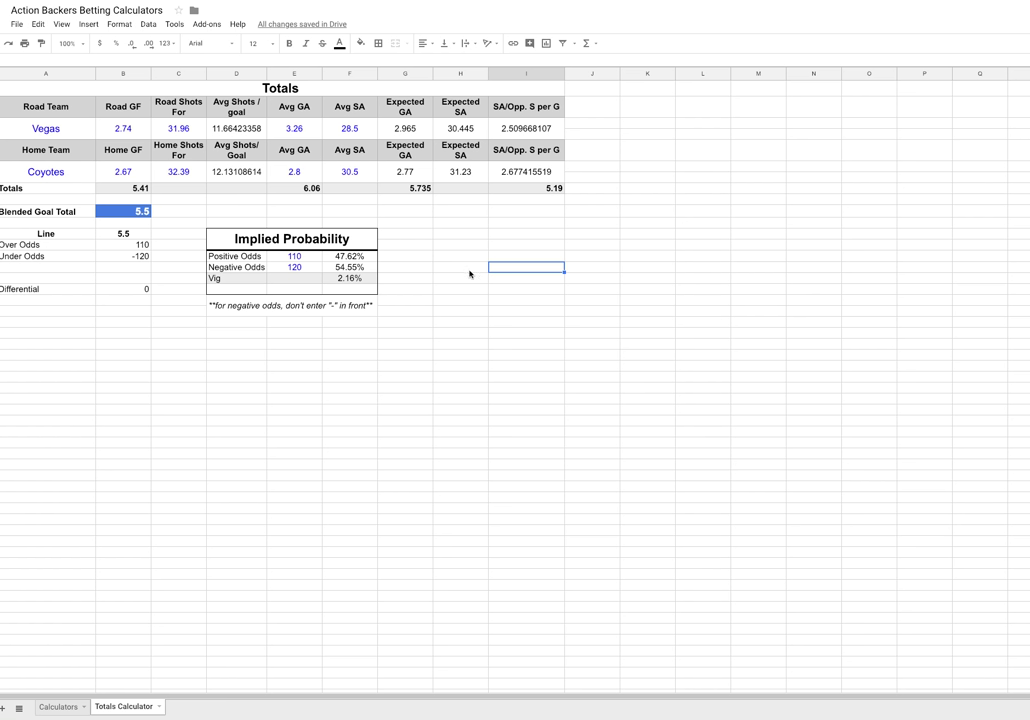
click(280, 258)
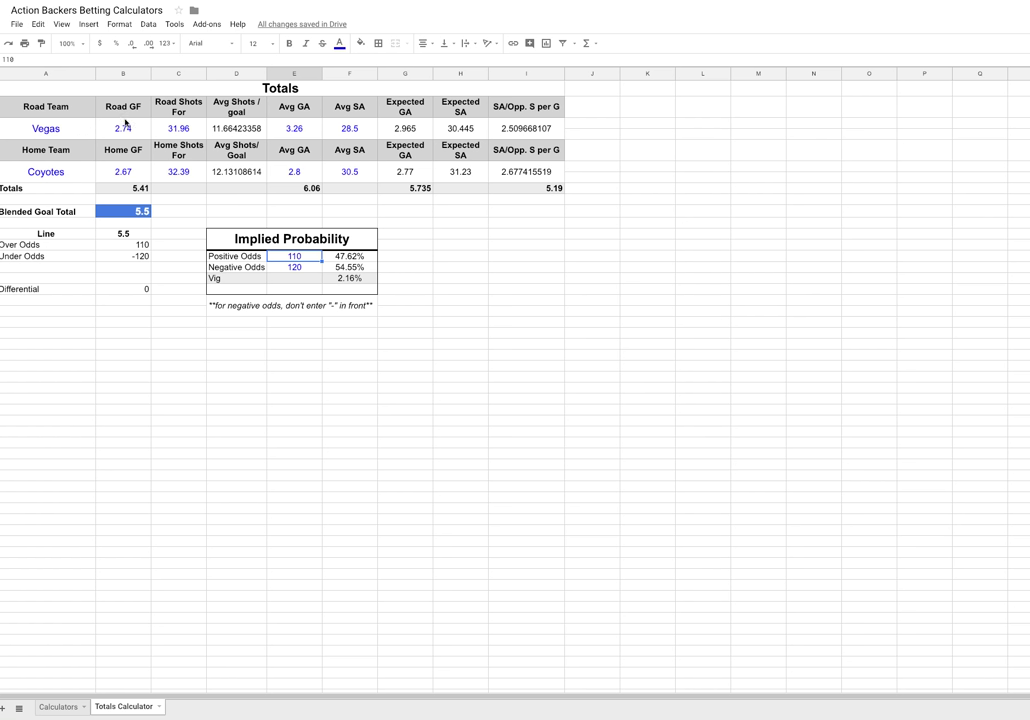
click(136, 131)
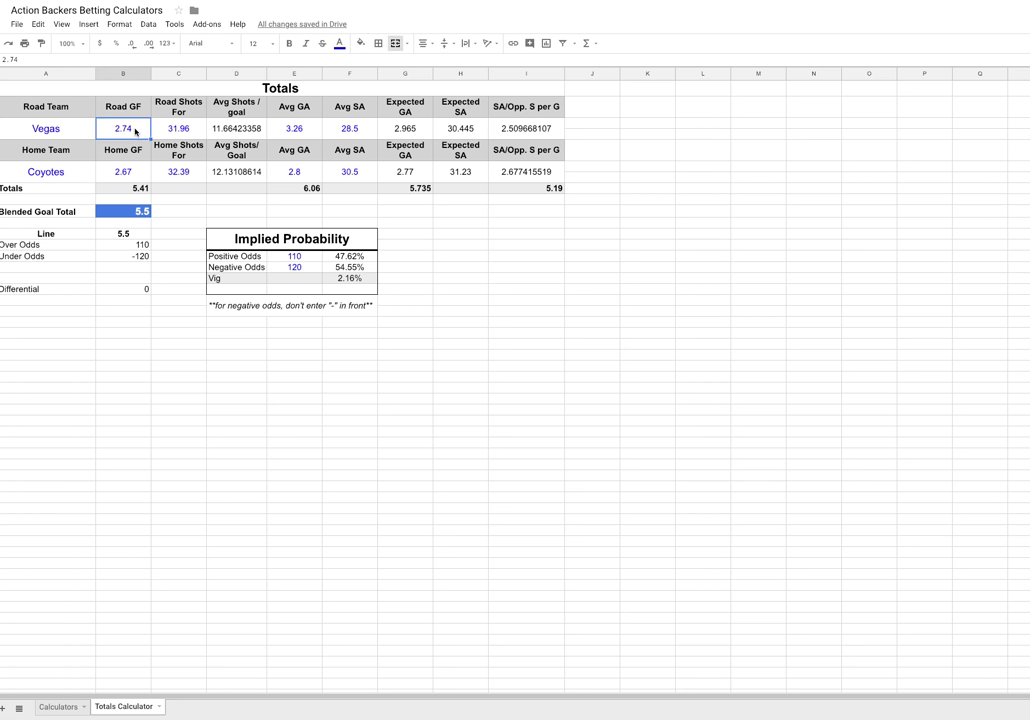
click(193, 129)
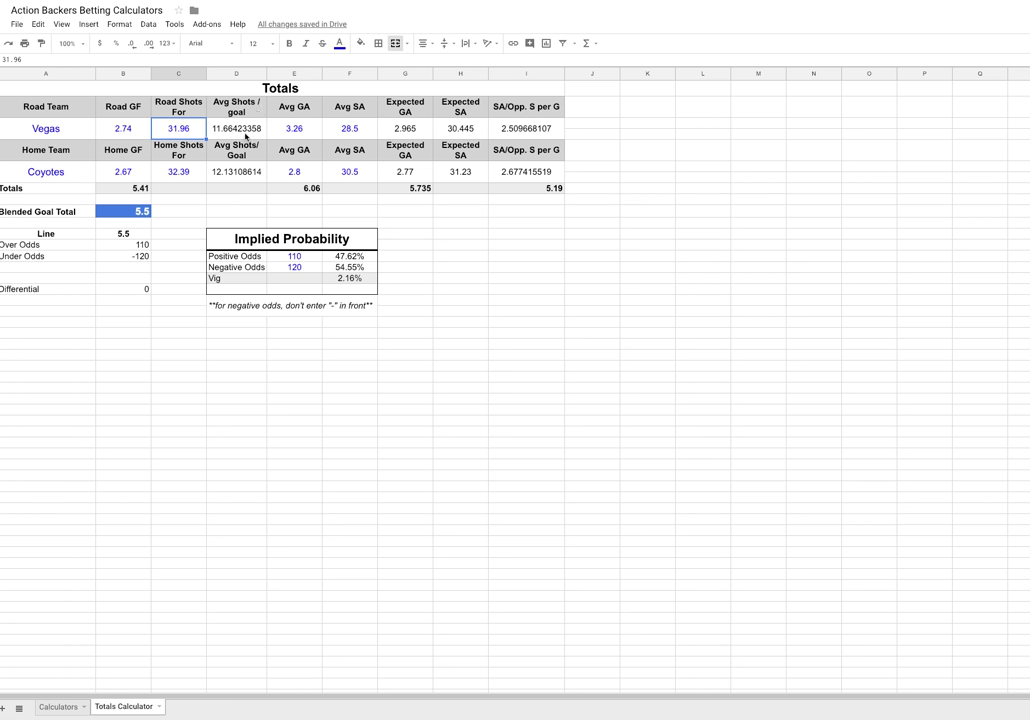
click(240, 134)
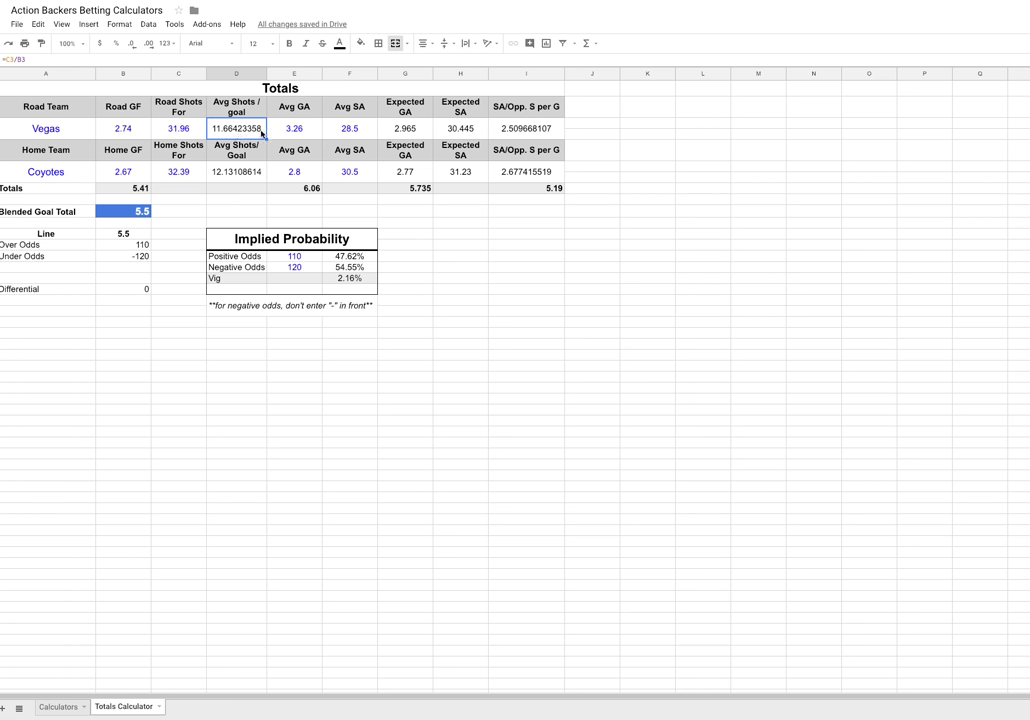
click(306, 131)
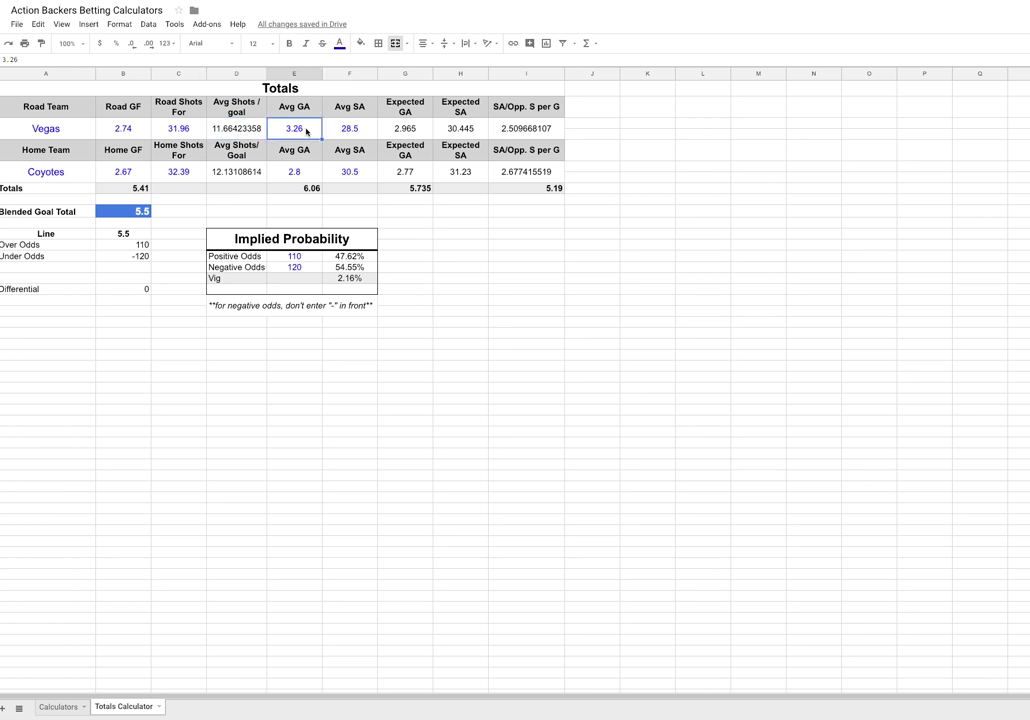
click(340, 139)
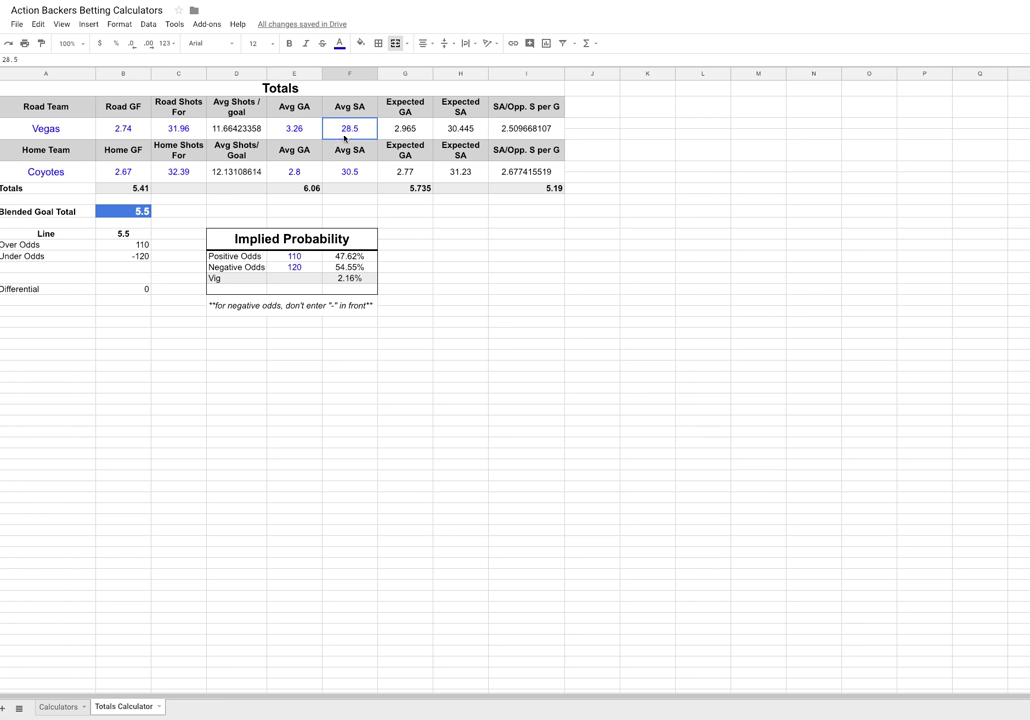
Step: Examine the formulas behind the Vegas Expected GA, Expected SA and SA/Opp. S per G values
click(421, 127)
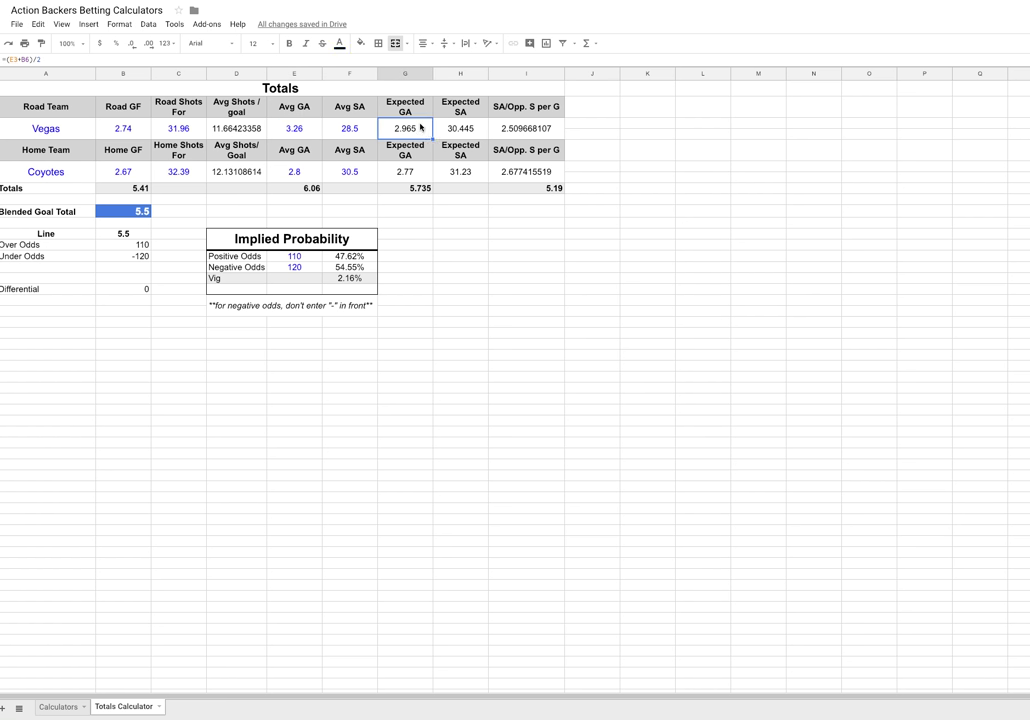
click(350, 128)
click(460, 129)
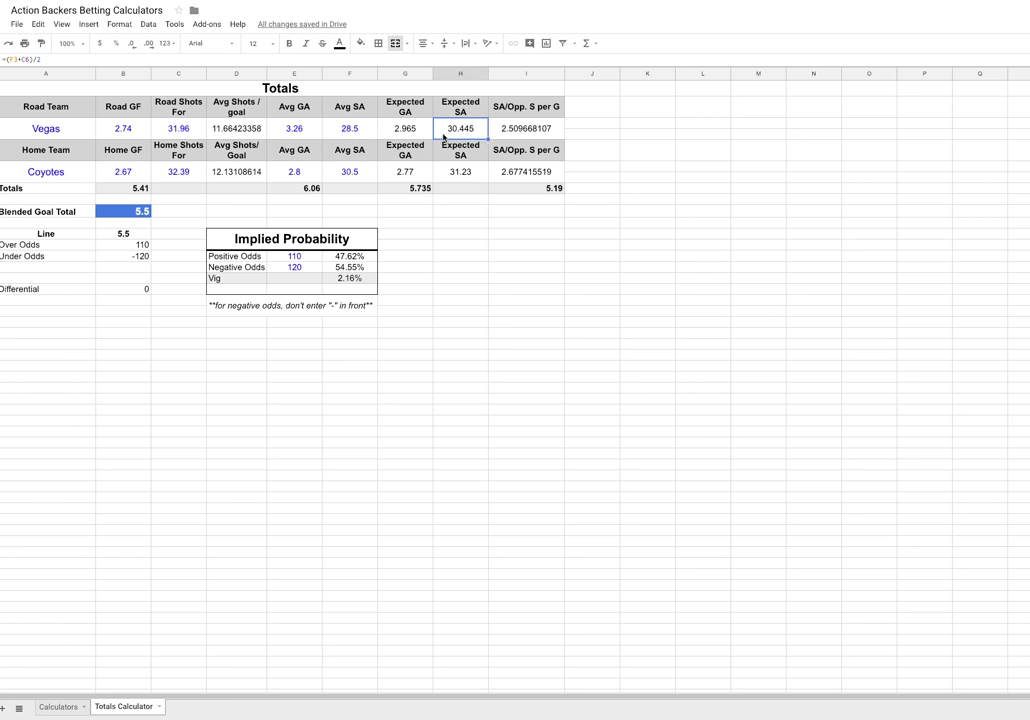
click(417, 130)
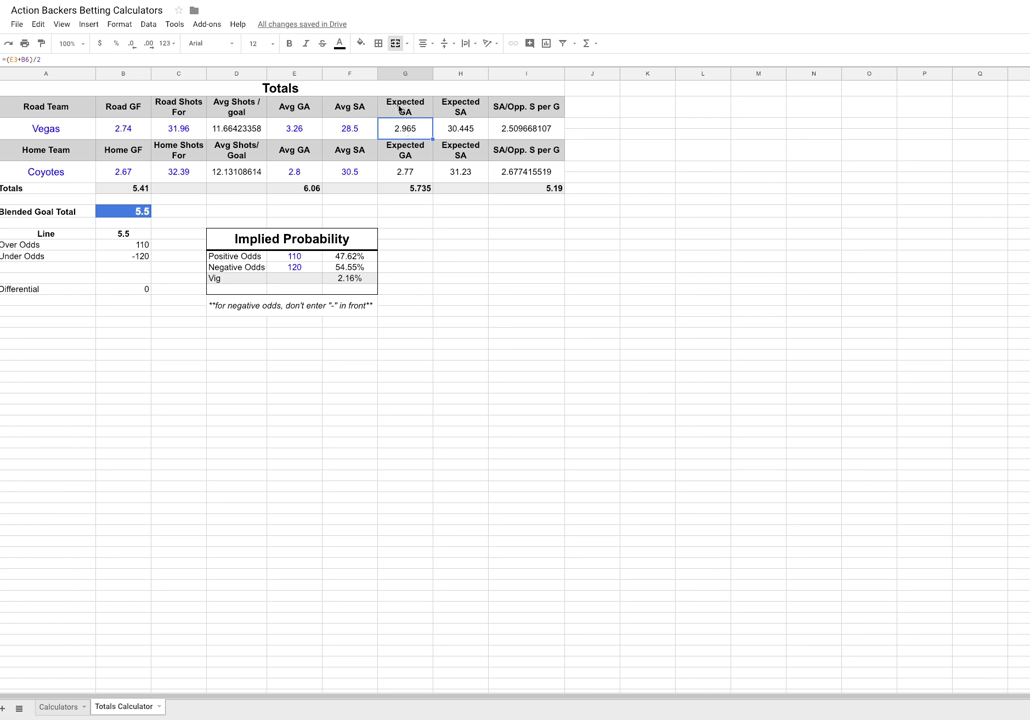
click(520, 115)
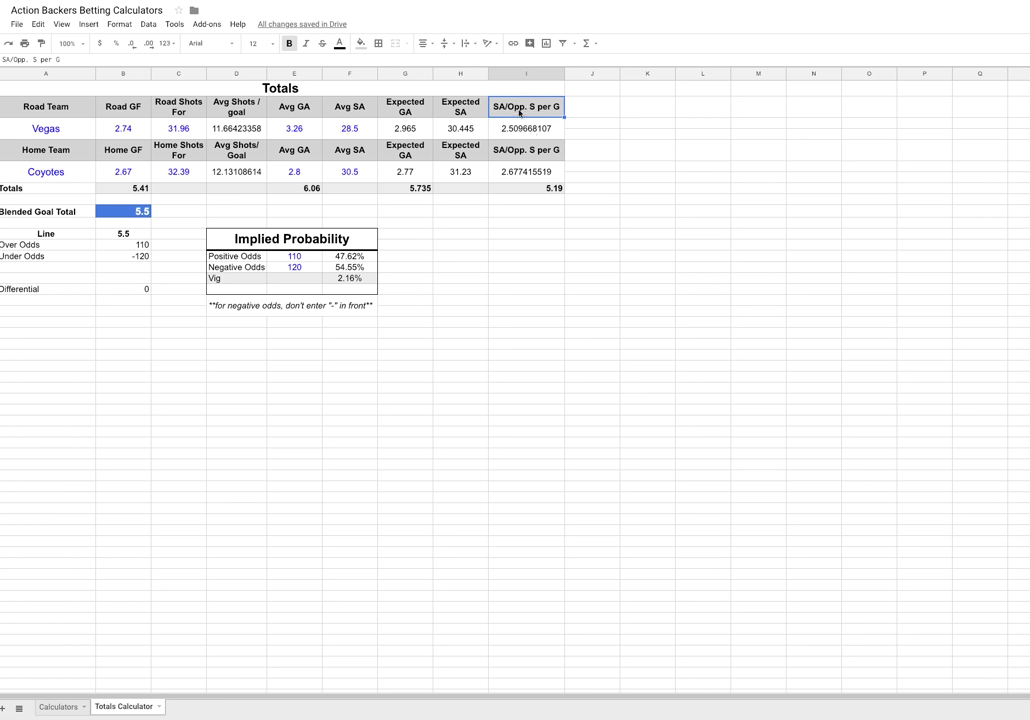
click(519, 129)
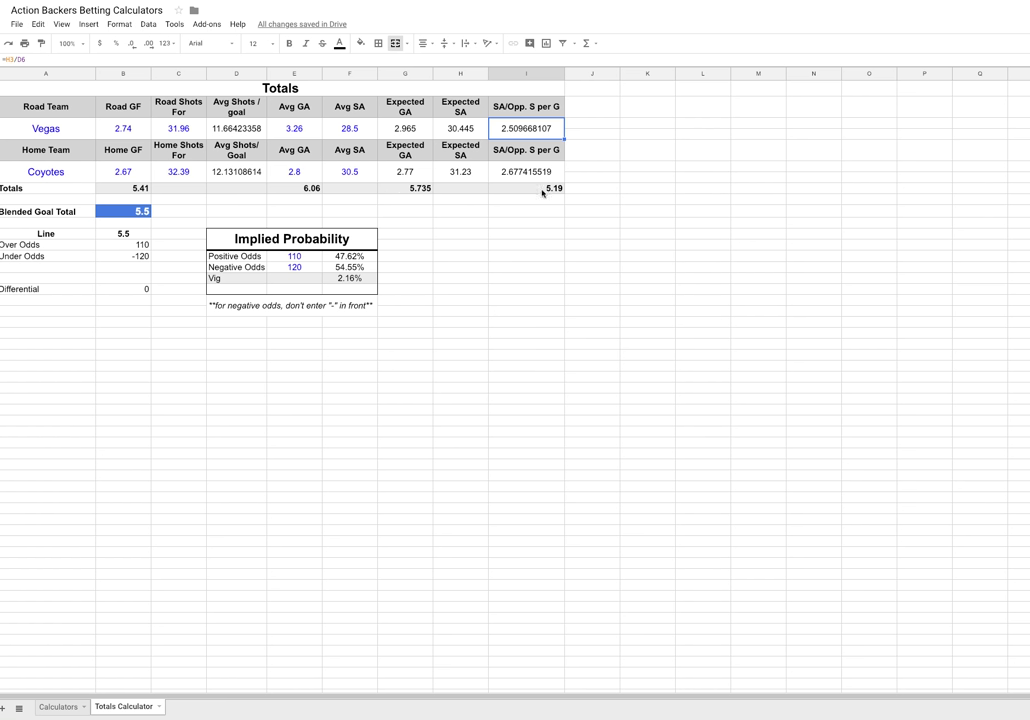
click(511, 200)
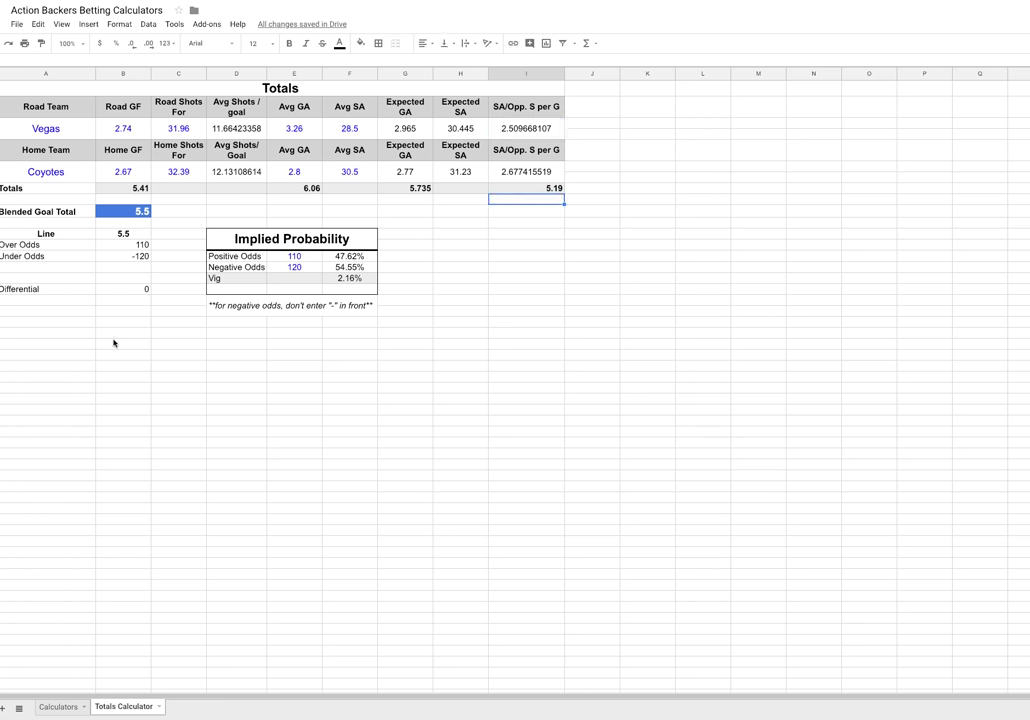
Step: Examine the Line value, the formula behind the Blended Goal Total, and the positive and negative odds under Implied Probability
click(124, 234)
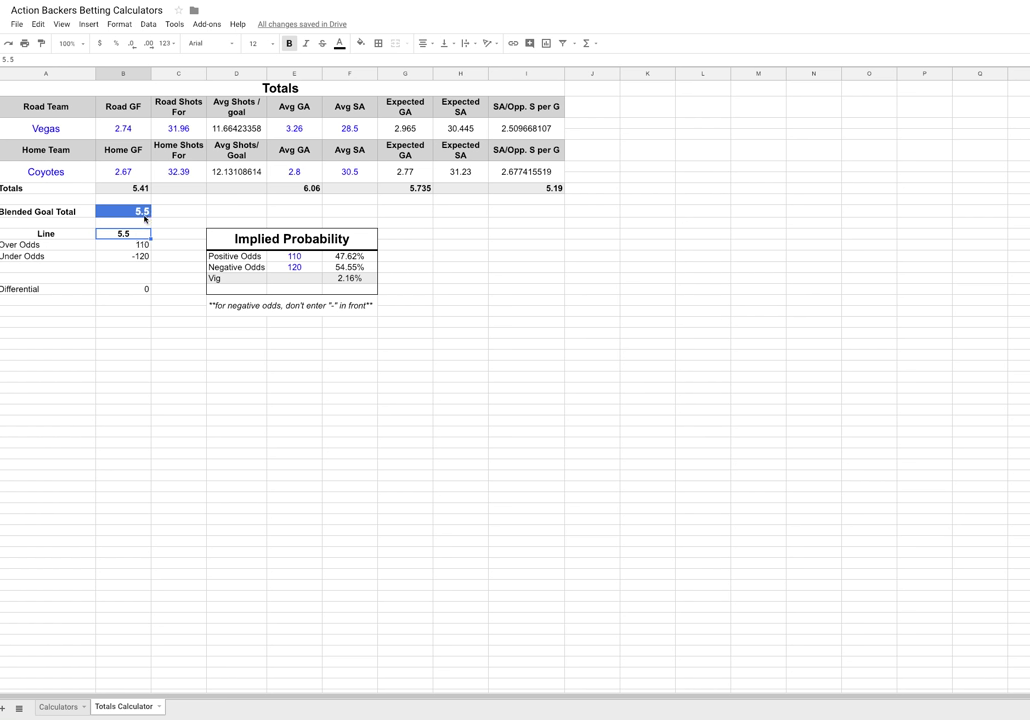
click(144, 215)
click(142, 236)
click(128, 212)
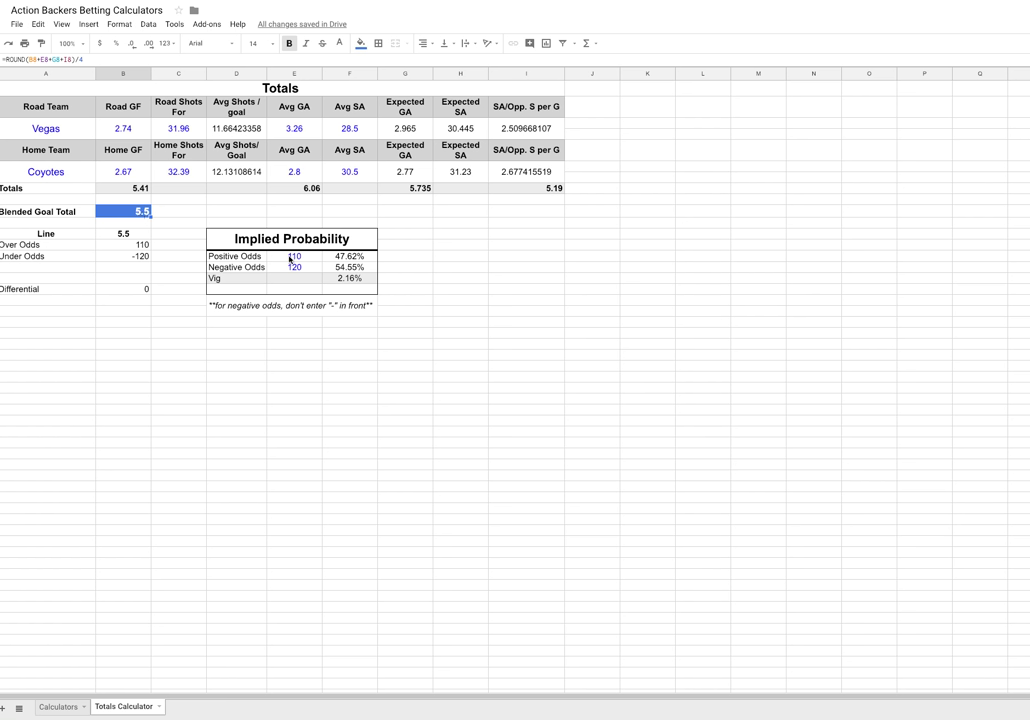
drag(283, 257, 299, 271)
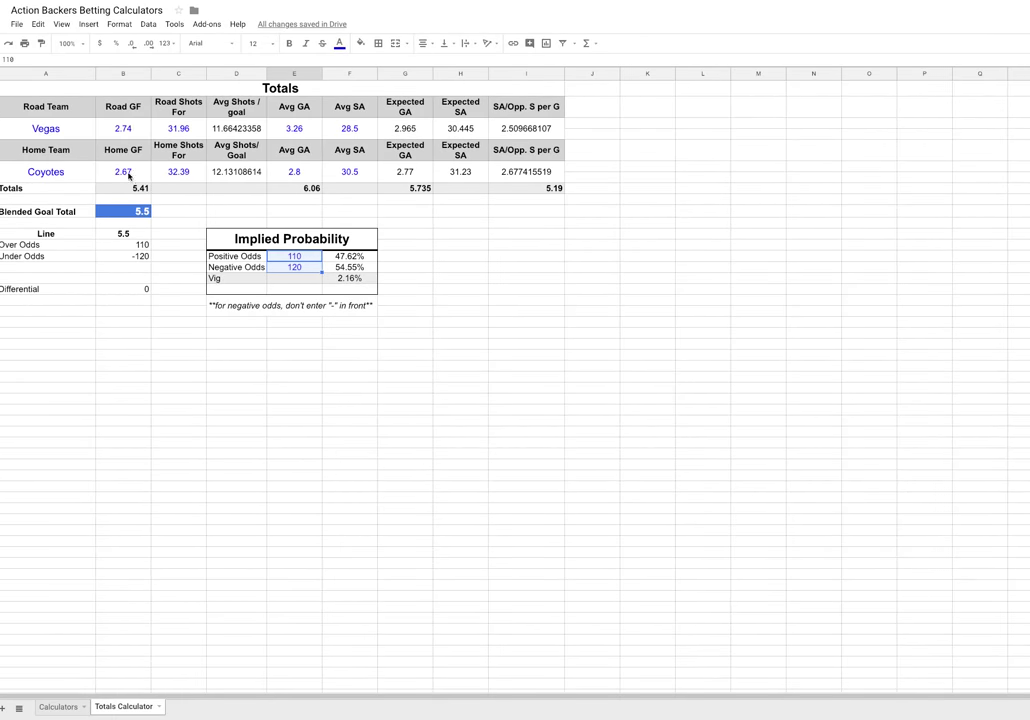
Step: Set the Coyotes' Home GF to 4 and reselect that cell
click(174, 111)
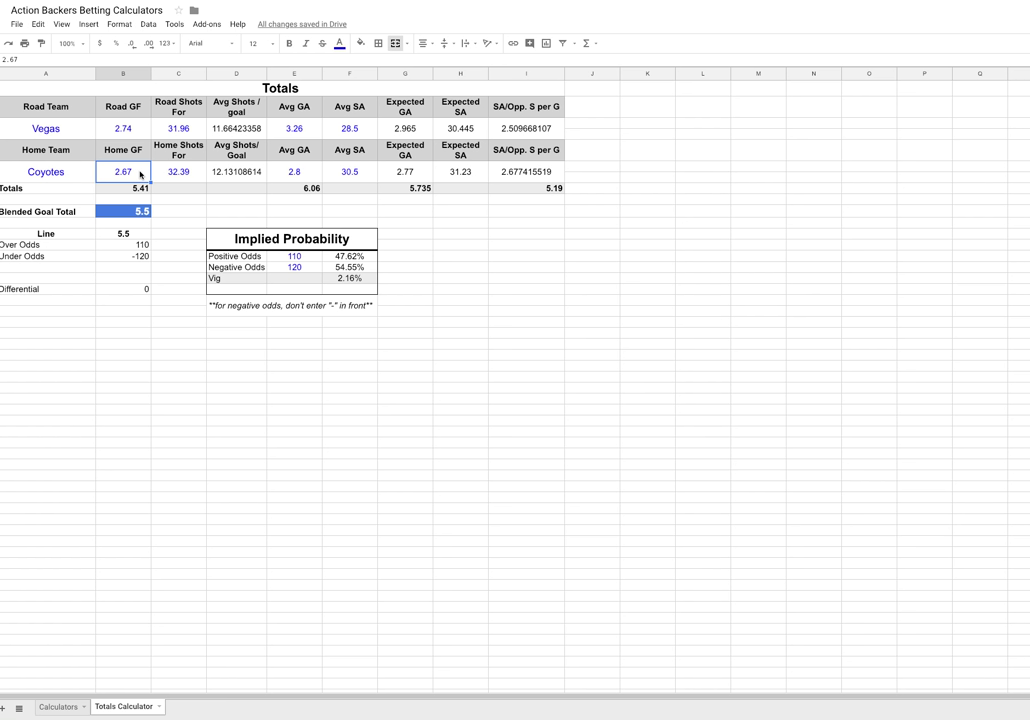
text(4)
key(Return)
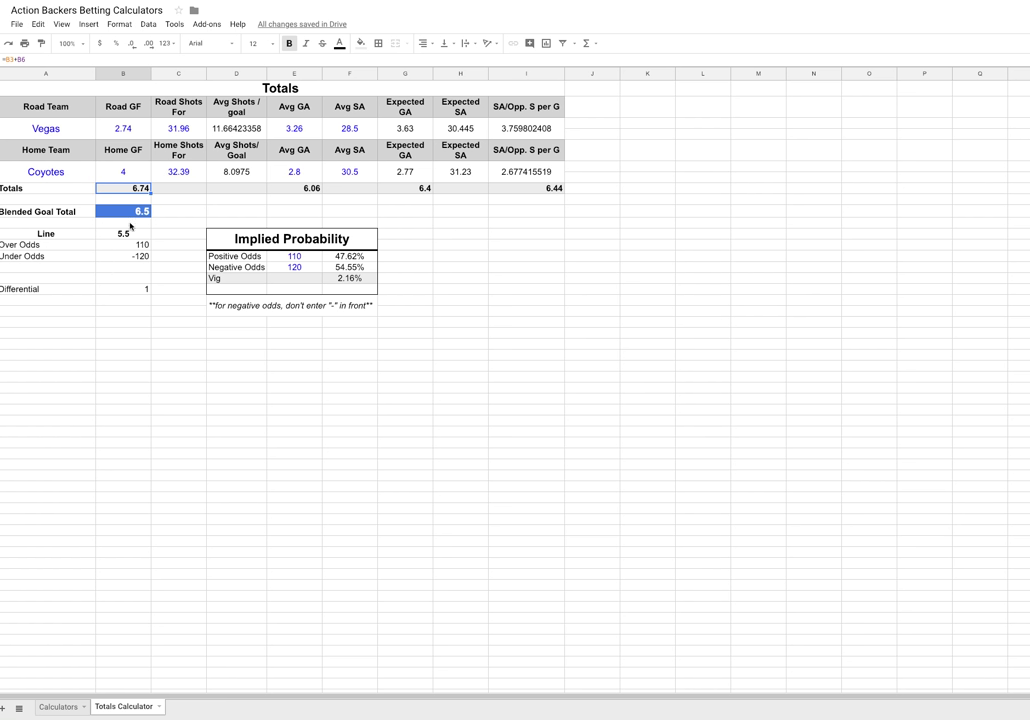
click(123, 175)
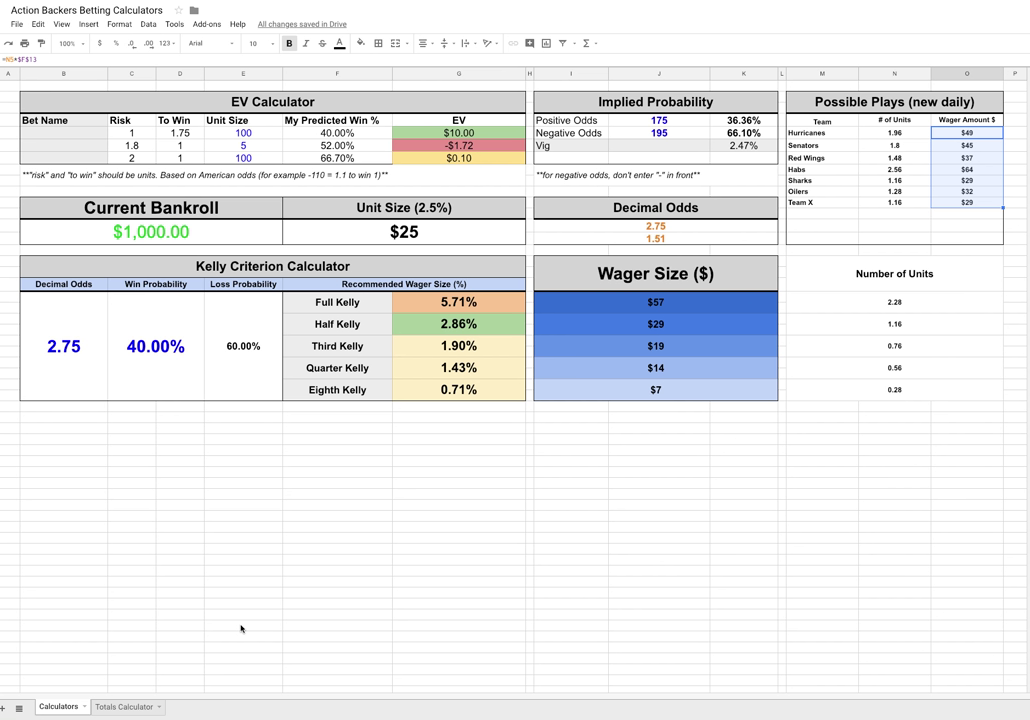
Step: On the Calculators sheet, view the available file commands, dismiss them and select the Current Bankroll amount
click(16, 23)
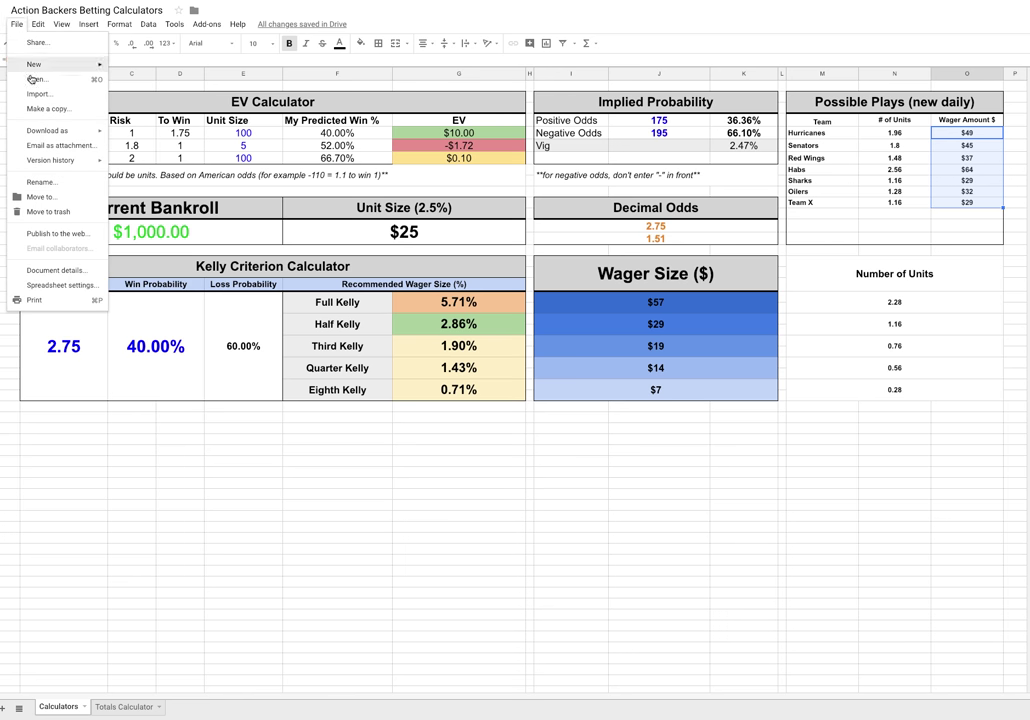
click(22, 26)
click(212, 231)
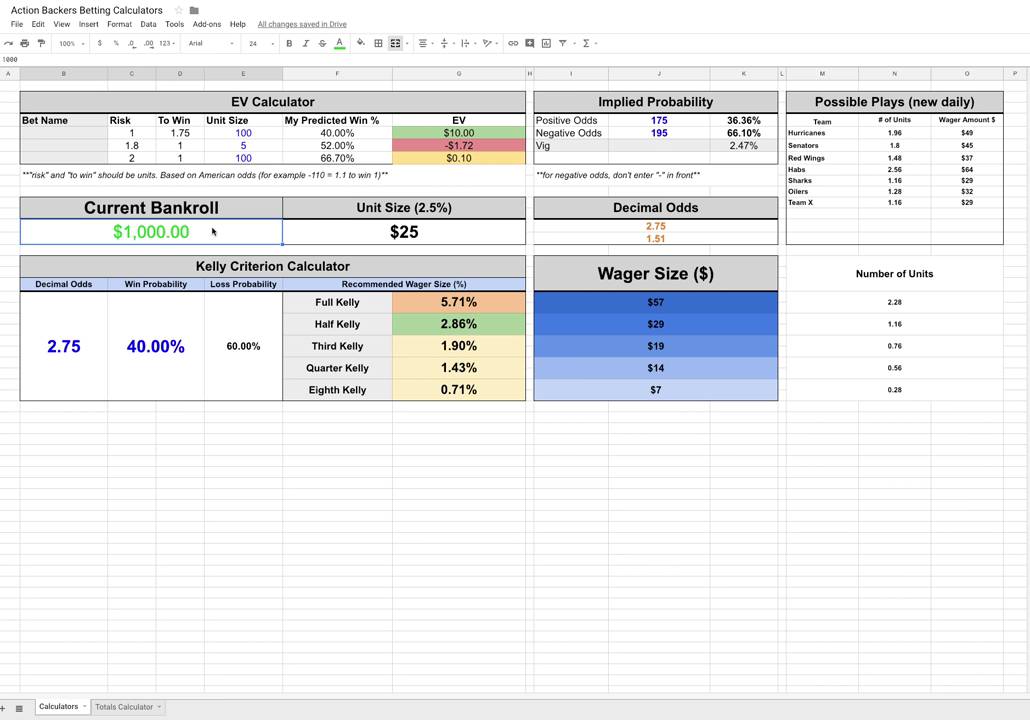